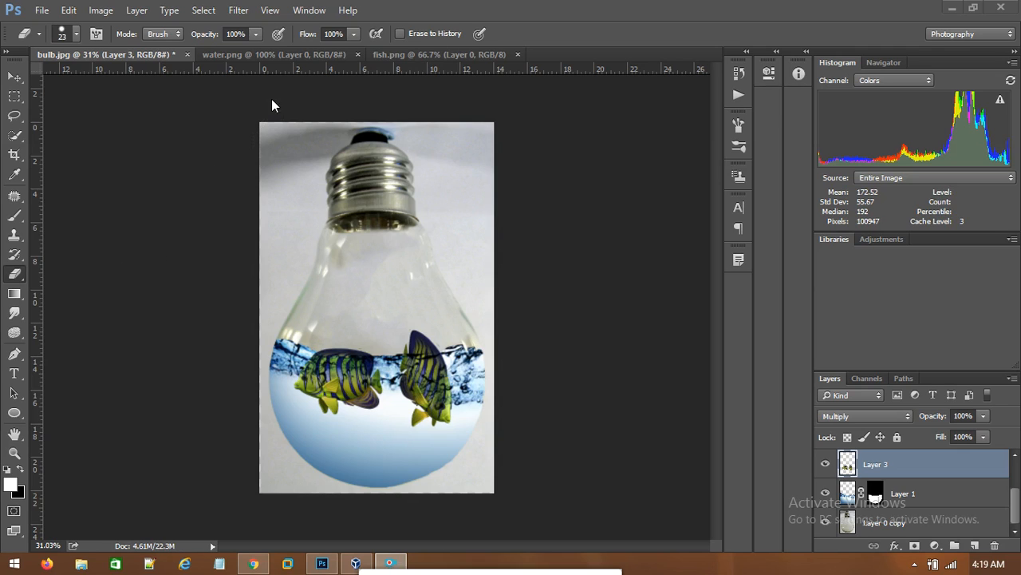
# Review the water.png and fish.png source images, and return to the bulb composite.
pyautogui.click(284, 55)
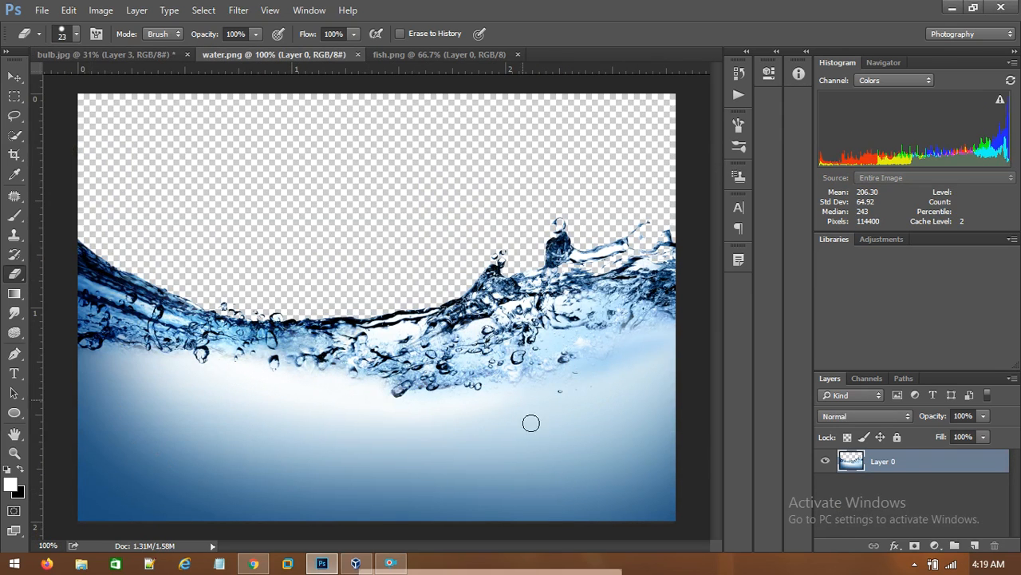
pyautogui.click(416, 56)
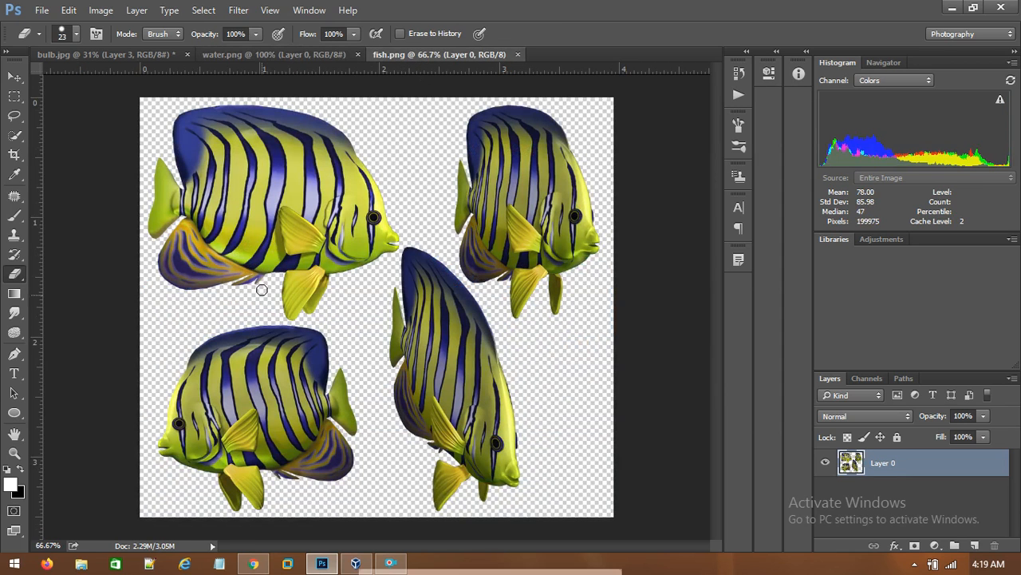
pyautogui.click(112, 55)
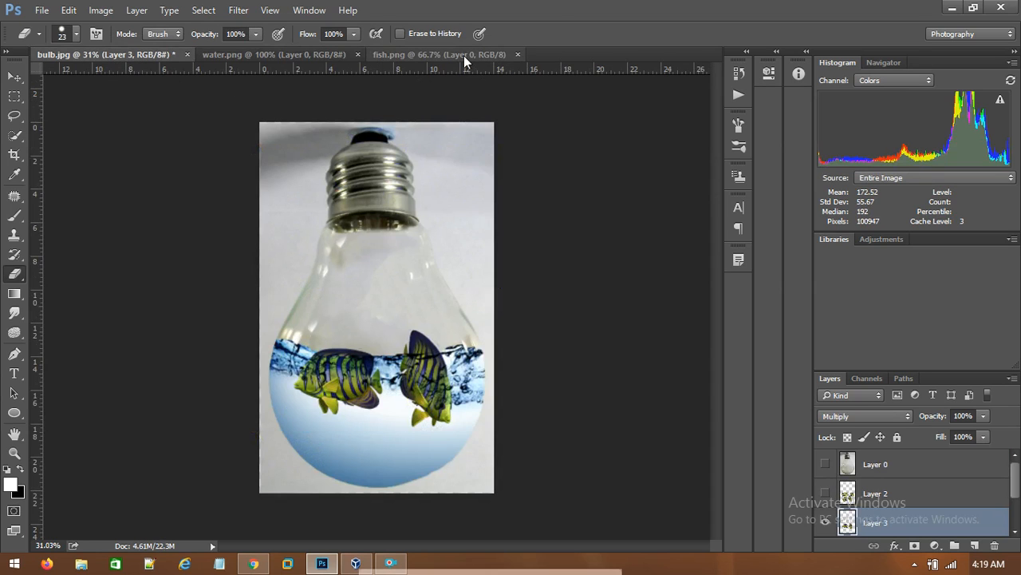
# Open bulb.jpg from the Desktop folder and activate the Move tool.
pyautogui.click(37, 11)
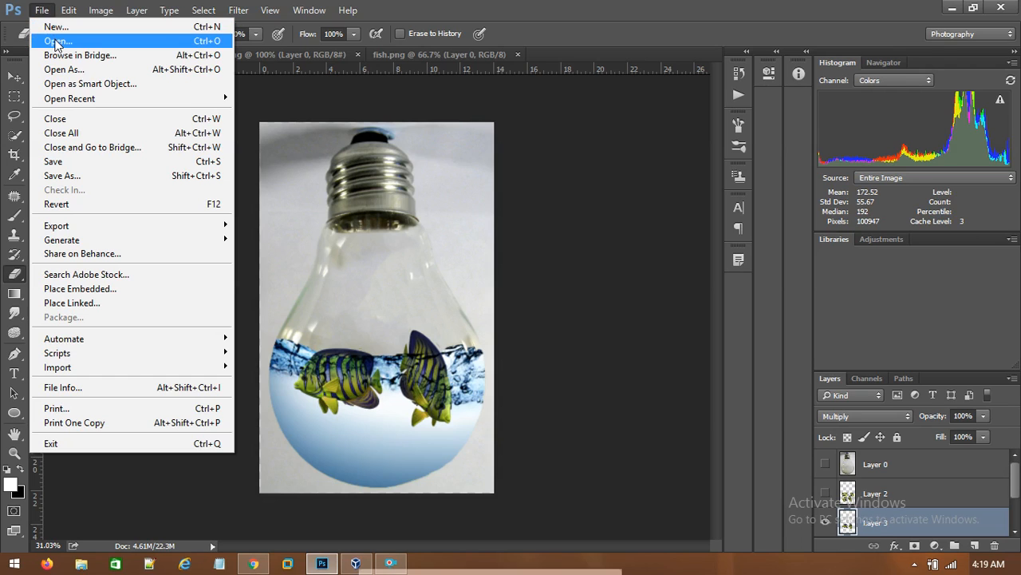
pyautogui.click(56, 42)
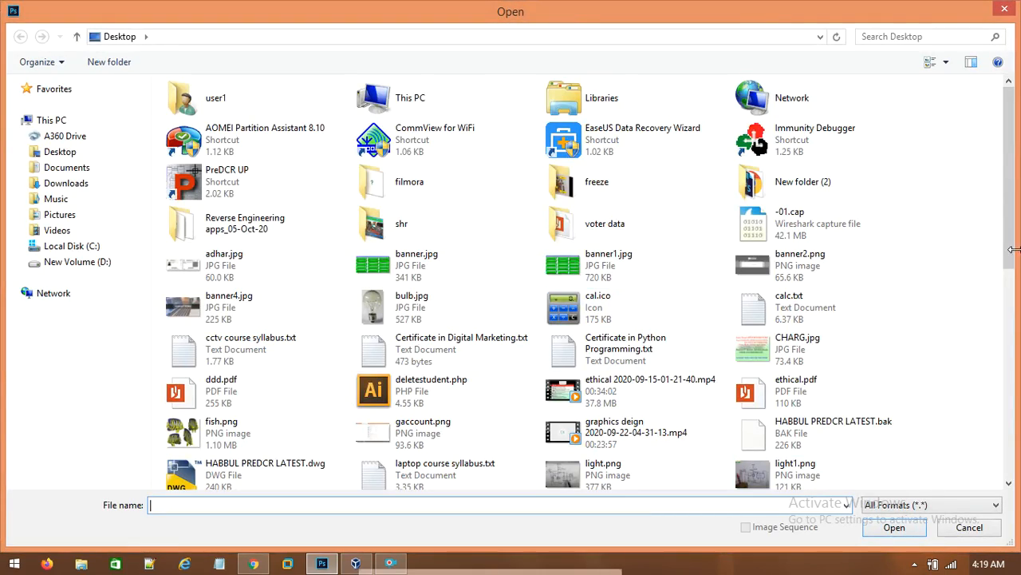
pyautogui.moveTo(1013, 249); pyautogui.dragTo(999, 456)
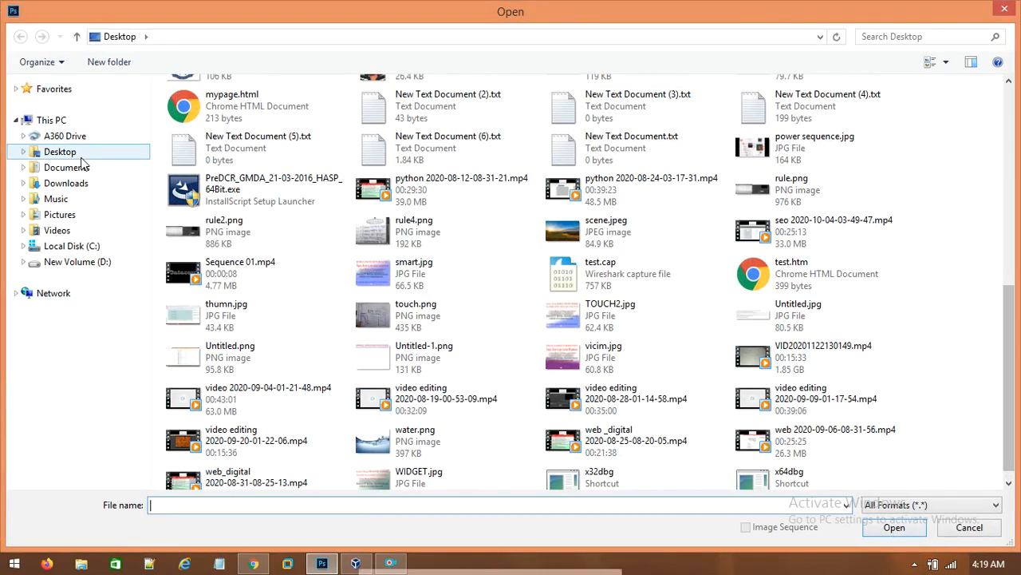
pyautogui.click(80, 158)
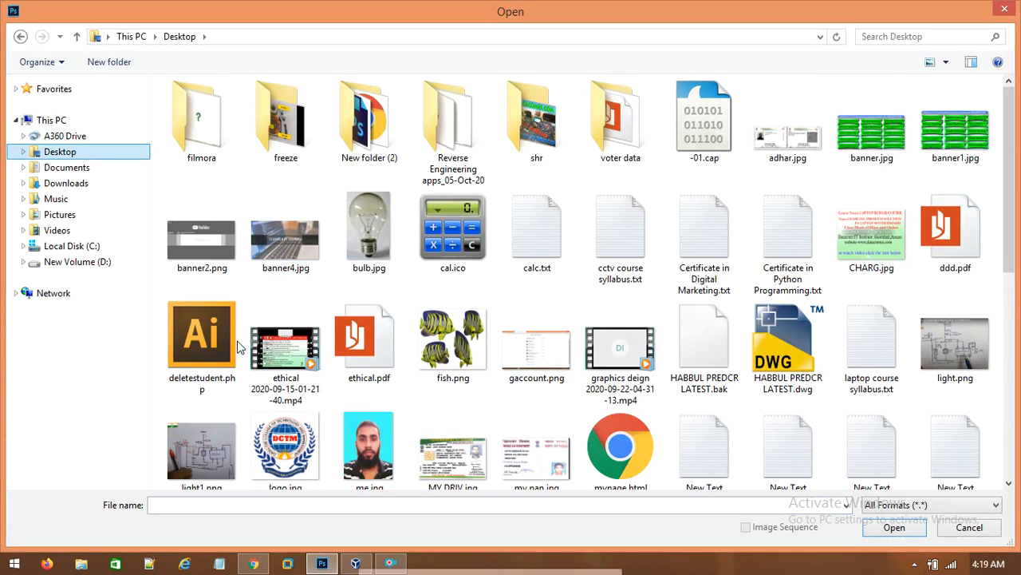
pyautogui.doubleClick(371, 230)
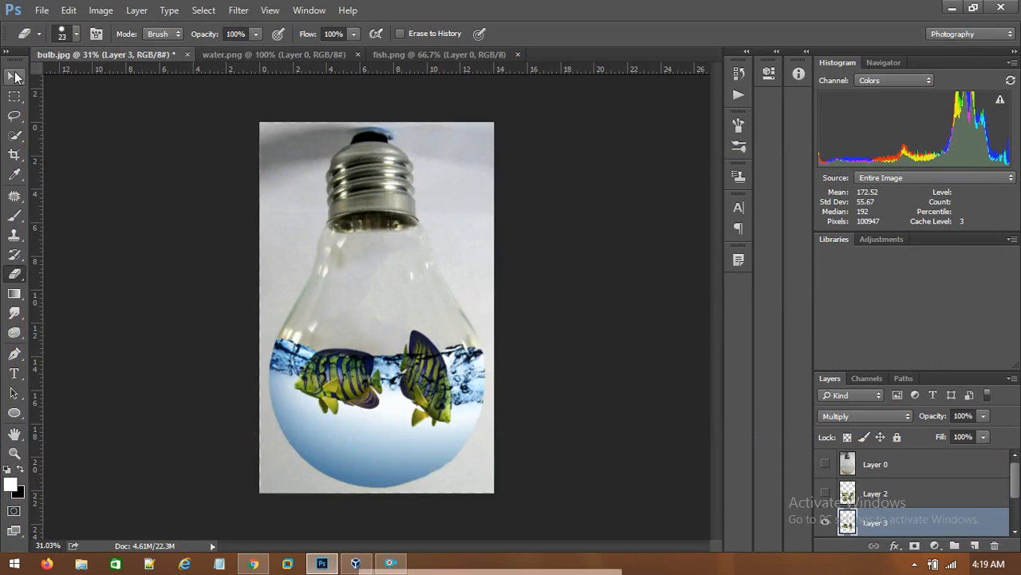
pyautogui.click(14, 77)
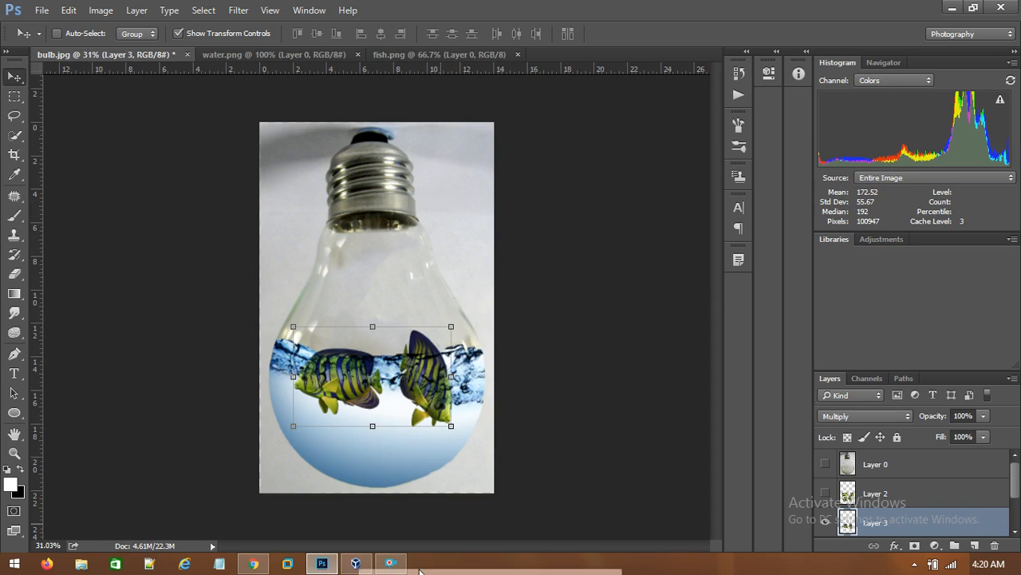
pyautogui.click(390, 564)
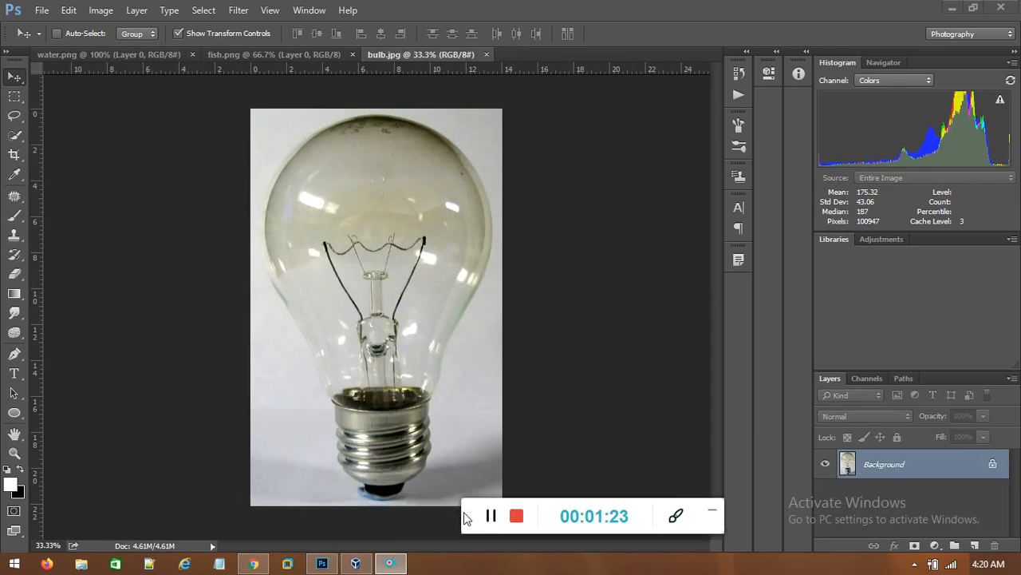
pyautogui.moveTo(468, 517); pyautogui.dragTo(481, 571)
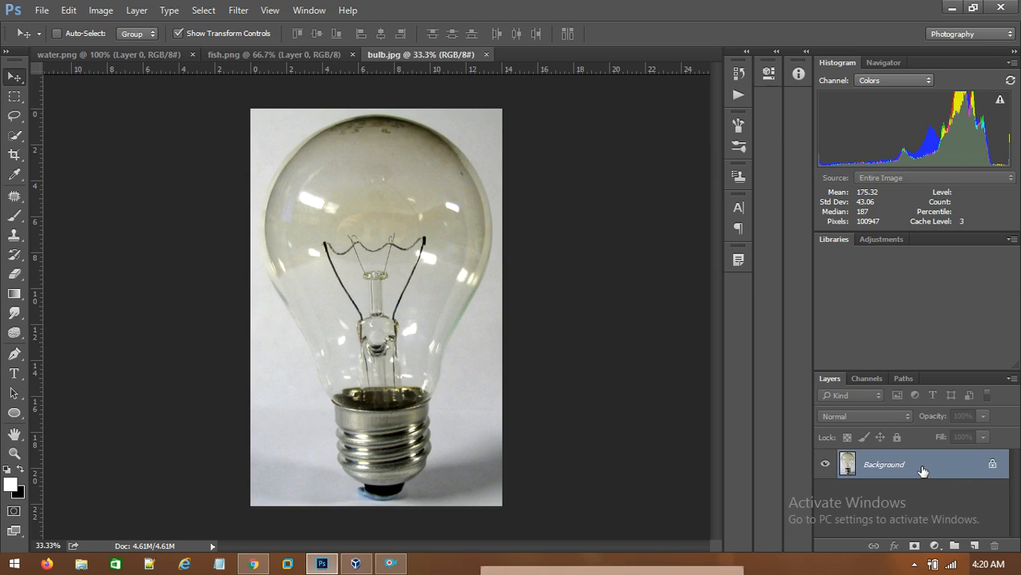
# Convert the locked background to a regular layer named Layer 0 and rotate it about 180° so the bulb's cap points up.
pyautogui.doubleClick(886, 468)
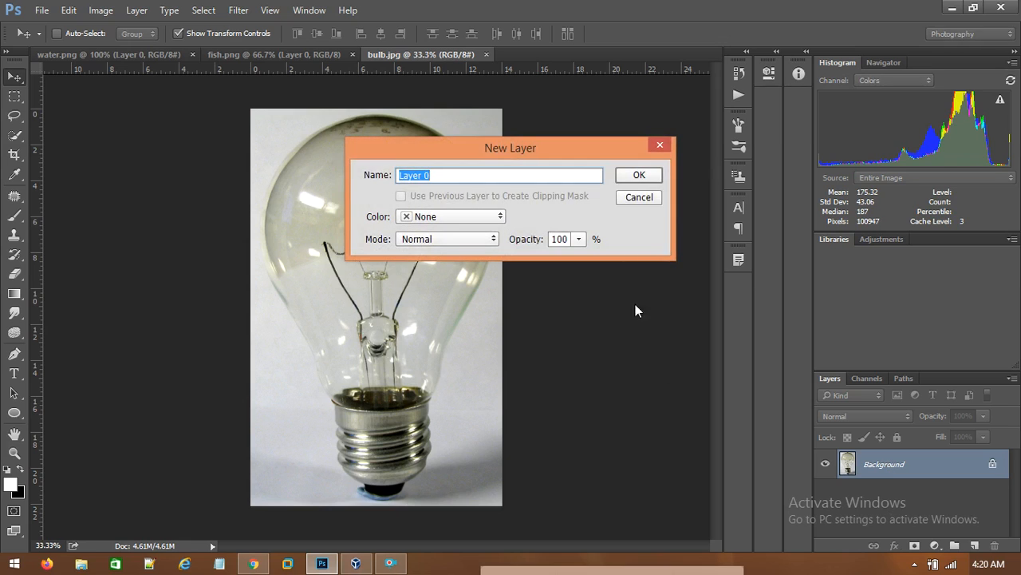
pyautogui.click(639, 176)
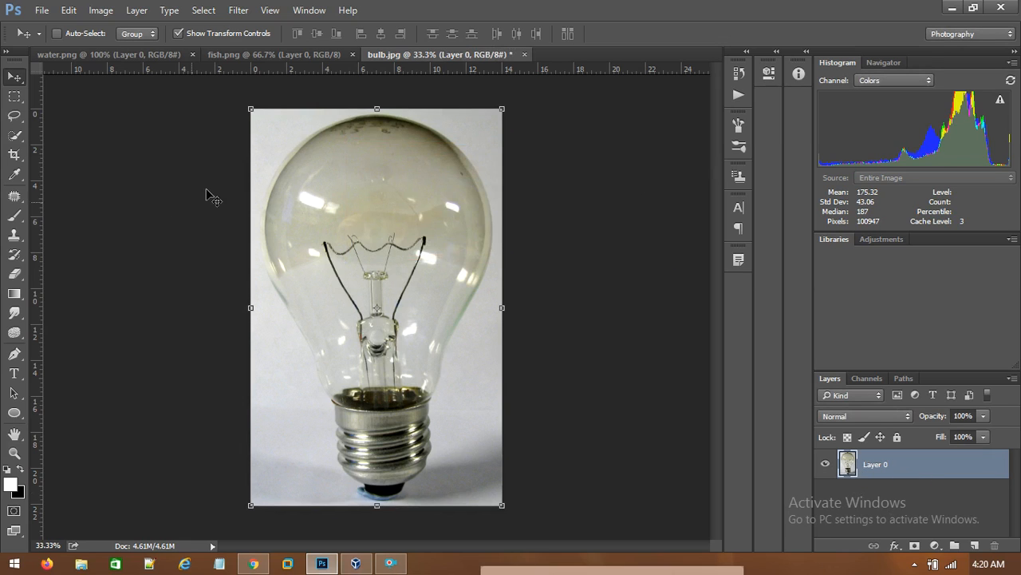
pyautogui.moveTo(511, 101); pyautogui.dragTo(249, 507)
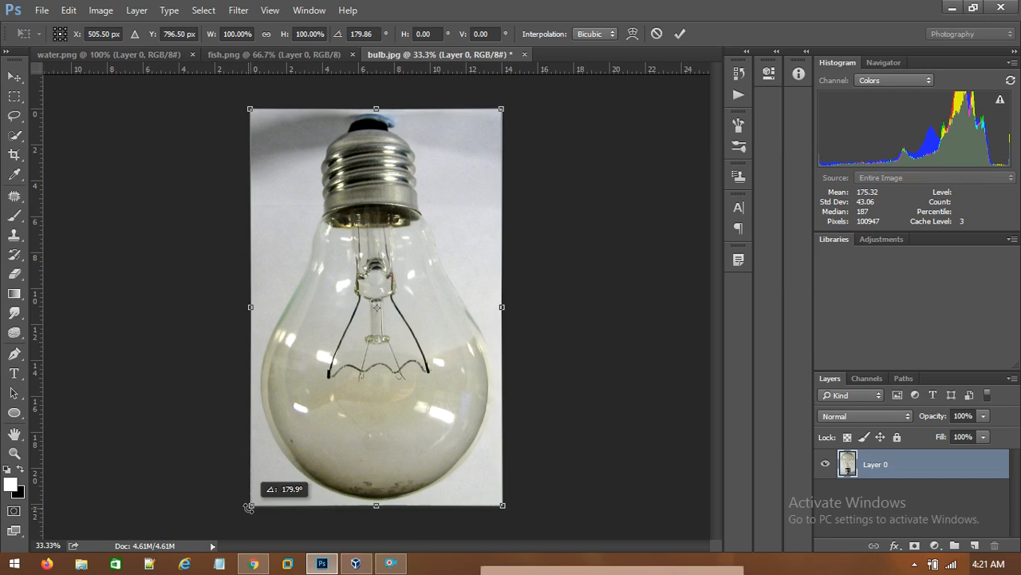
pyautogui.moveTo(249, 506); pyautogui.dragTo(249, 506)
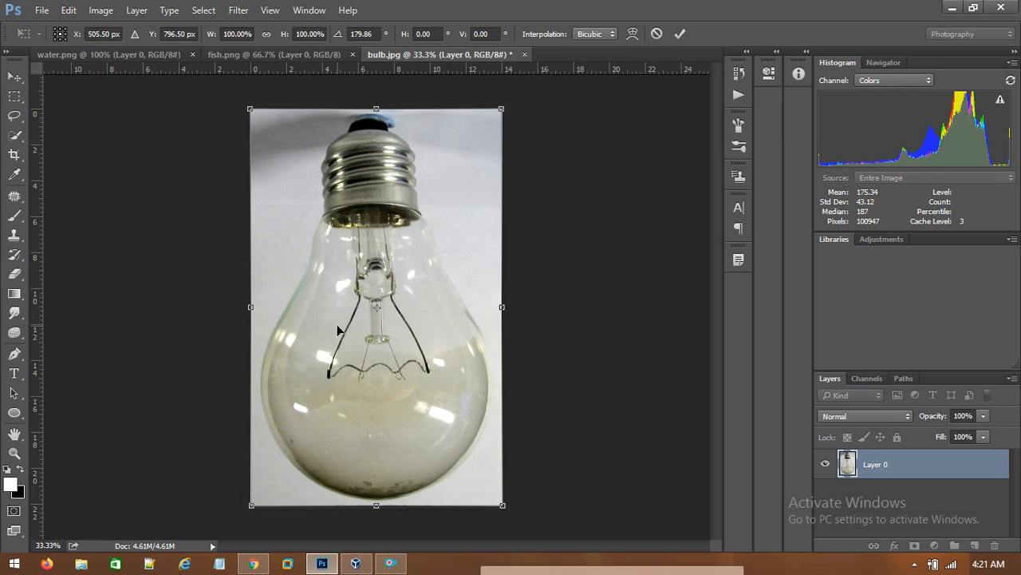
pyautogui.press('Return')
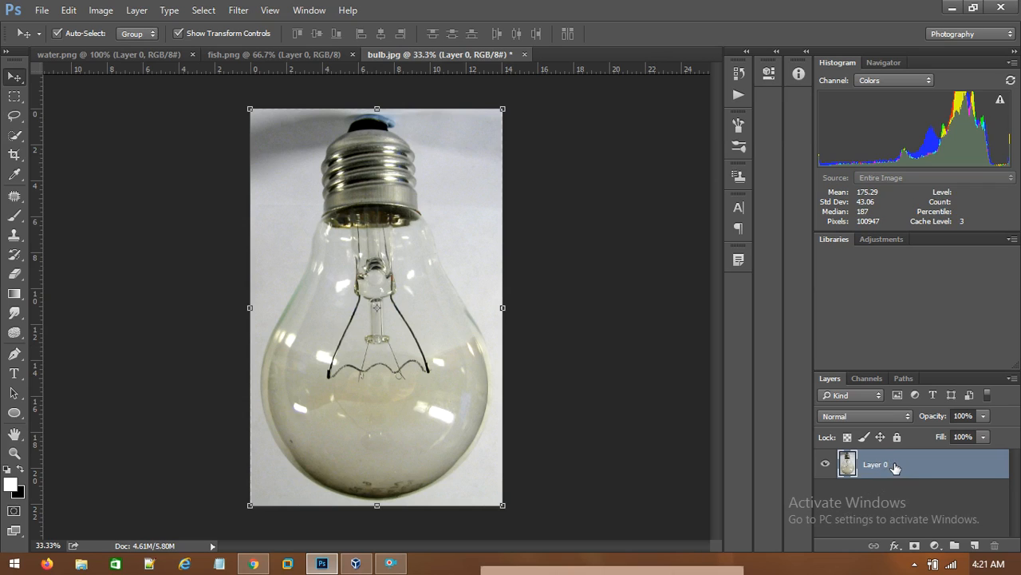
# Duplicate the rotated bulb layer and remove the filament on the copy by filling a lasso selection drawn around it.
pyautogui.hotkey('ctrl', 'j')
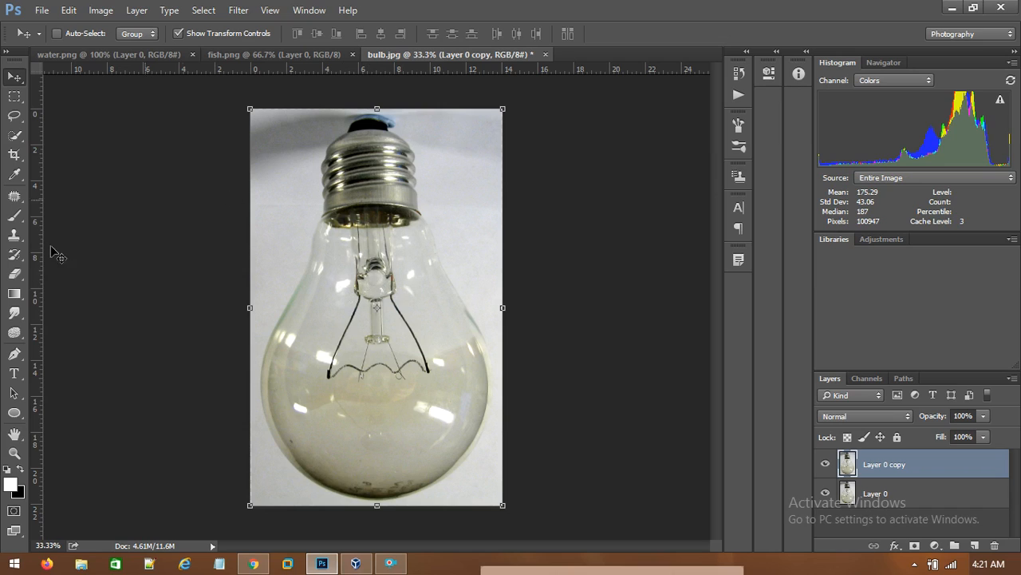
pyautogui.click(14, 119)
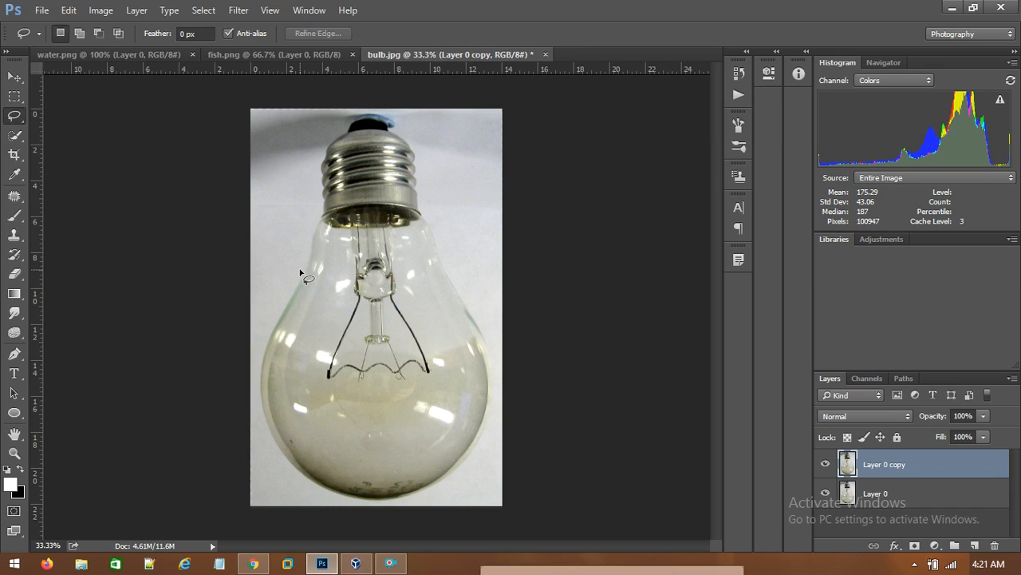
pyautogui.moveTo(345, 296)
pyautogui.mouseDown()
pyautogui.moveTo(307, 373)
pyautogui.moveTo(322, 403)
pyautogui.moveTo(437, 420)
pyautogui.moveTo(457, 398)
pyautogui.moveTo(447, 321)
pyautogui.moveTo(411, 290)
pyautogui.moveTo(343, 297)
pyautogui.mouseUp()
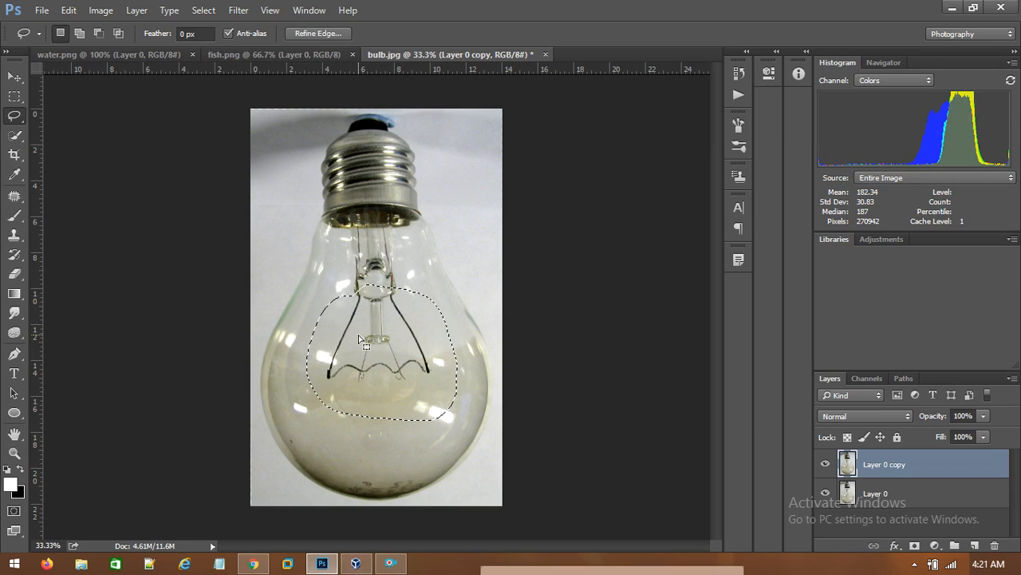
pyautogui.click(69, 10)
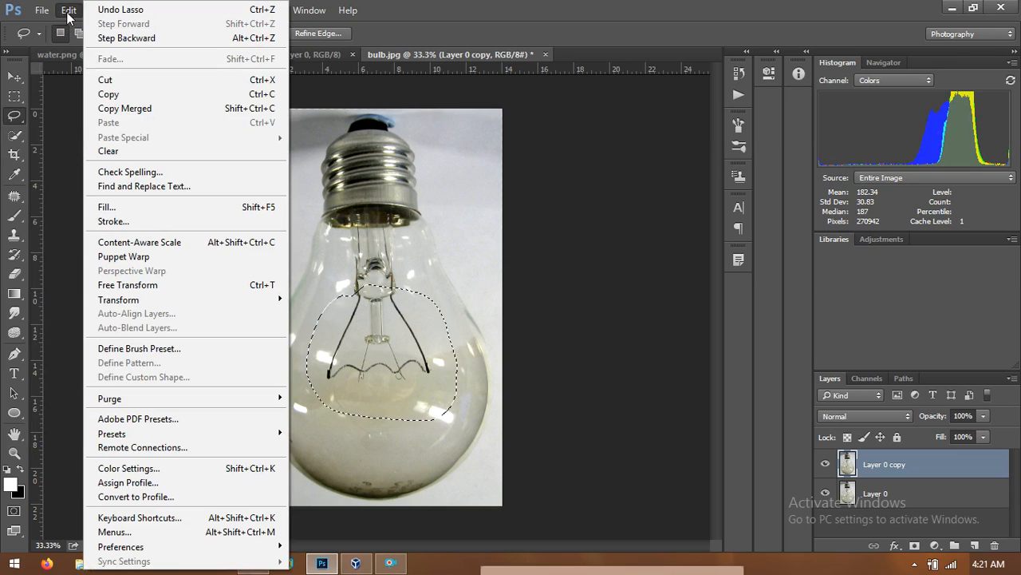
pyautogui.click(118, 212)
pyautogui.click(614, 151)
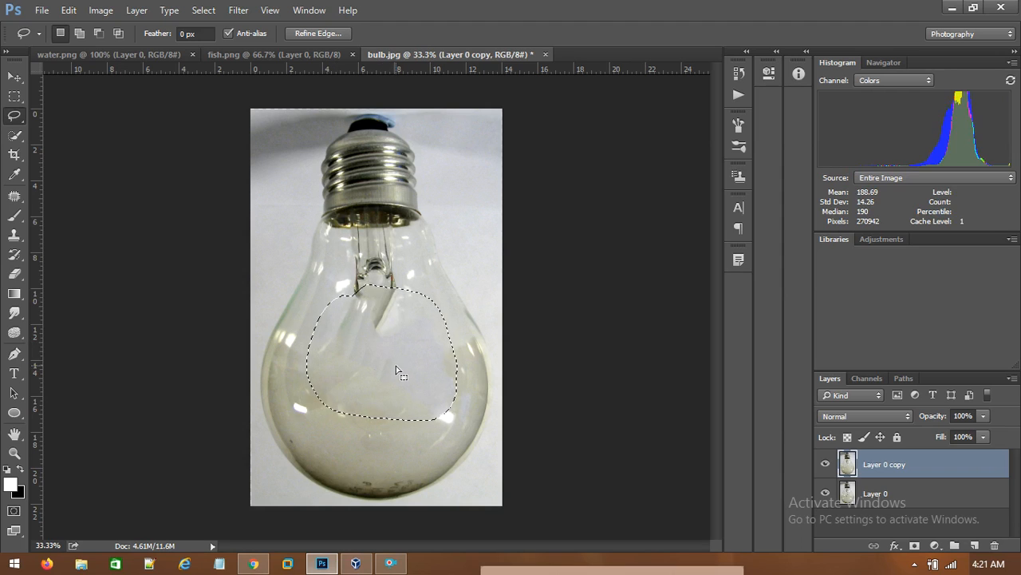
pyautogui.click(52, 143)
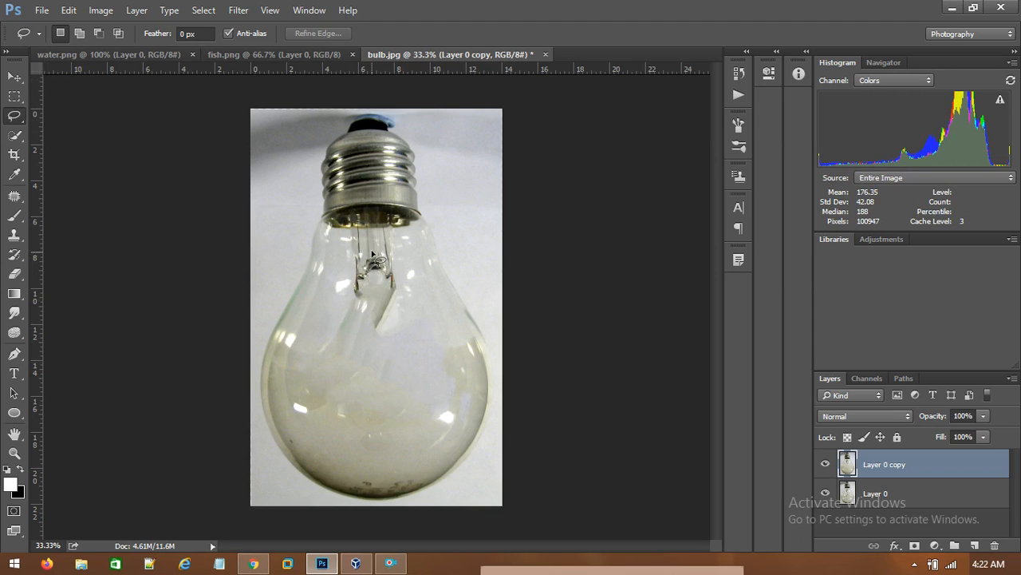
# Remove the remaining glass filament support below the cap by filling a lasso selection around it, and clear the selection.
pyautogui.moveTo(352, 233)
pyautogui.mouseDown()
pyautogui.moveTo(332, 295)
pyautogui.moveTo(390, 361)
pyautogui.moveTo(443, 355)
pyautogui.moveTo(439, 289)
pyautogui.moveTo(418, 251)
pyautogui.moveTo(347, 238)
pyautogui.mouseUp()
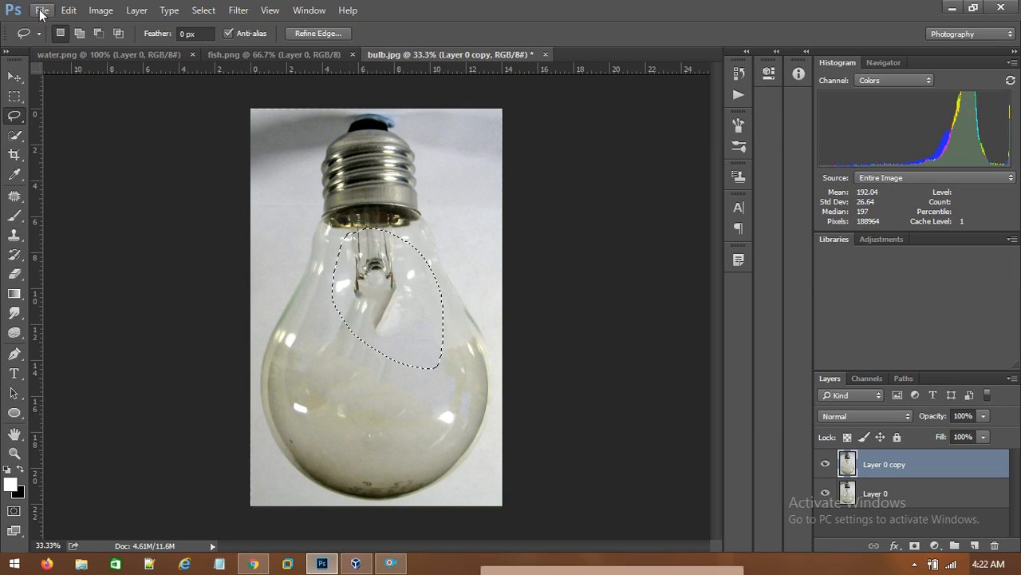
pyautogui.click(68, 10)
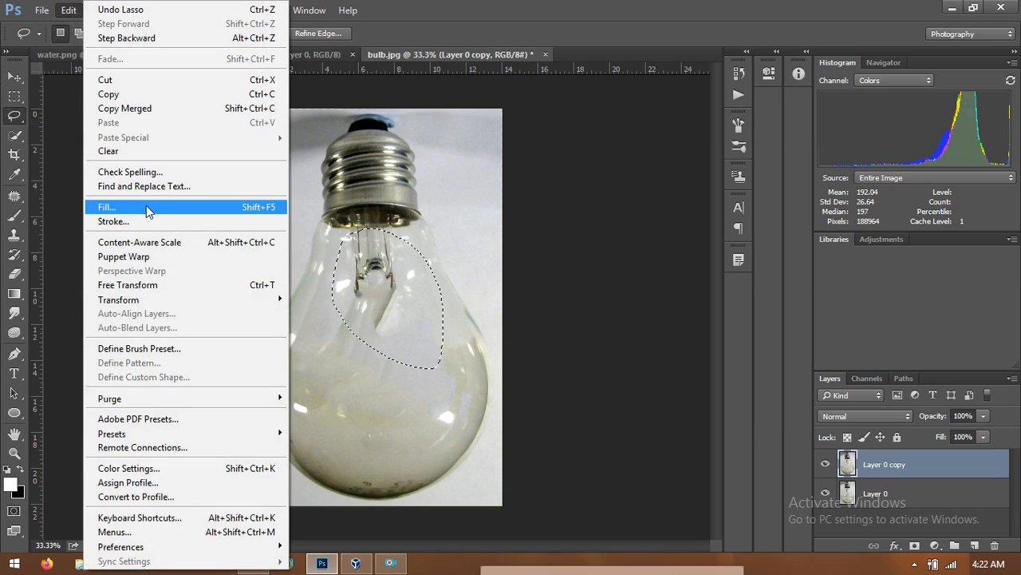
pyautogui.click(108, 207)
pyautogui.click(591, 153)
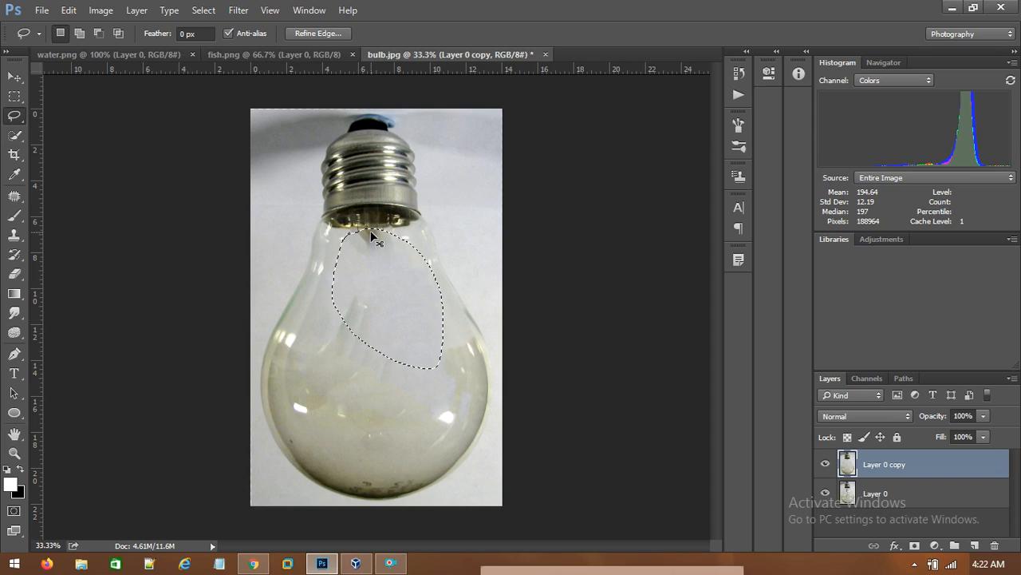
pyautogui.hotkey('ctrl', 'd')
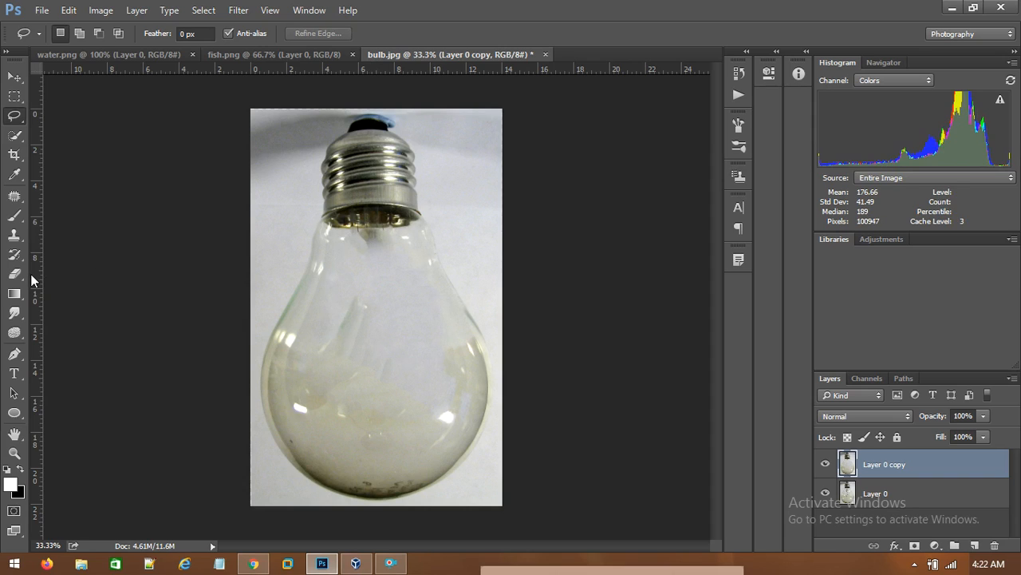
# Clone clean glass over the dark smudge just below the cap with the Clone Stamp, and duplicate the retouched layer.
pyautogui.click(15, 236)
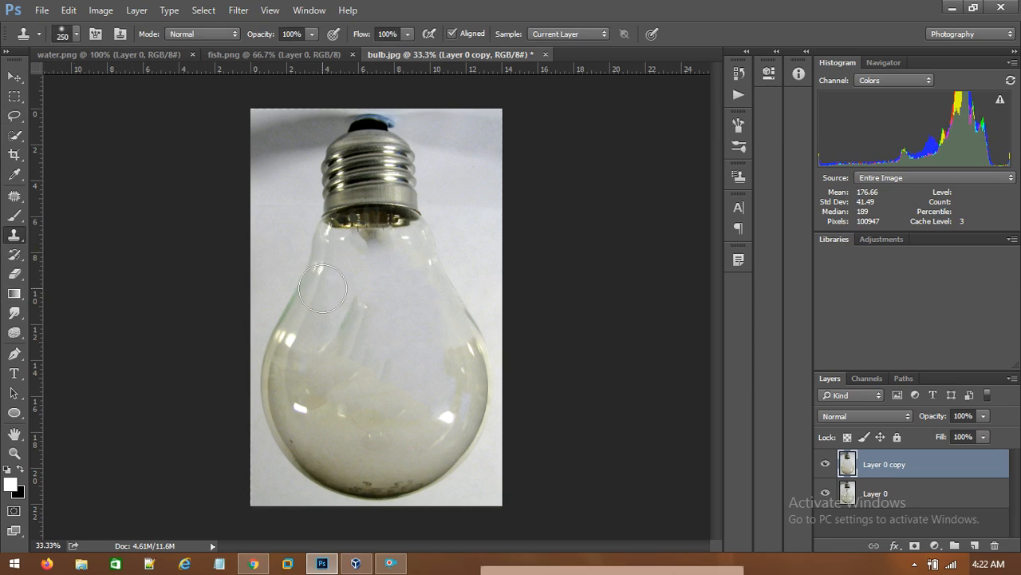
pyautogui.keyDown('alt'); pyautogui.click(385, 295); pyautogui.keyUp('alt')
pyautogui.keyDown('alt'); pyautogui.click(381, 310); pyautogui.keyUp('alt')
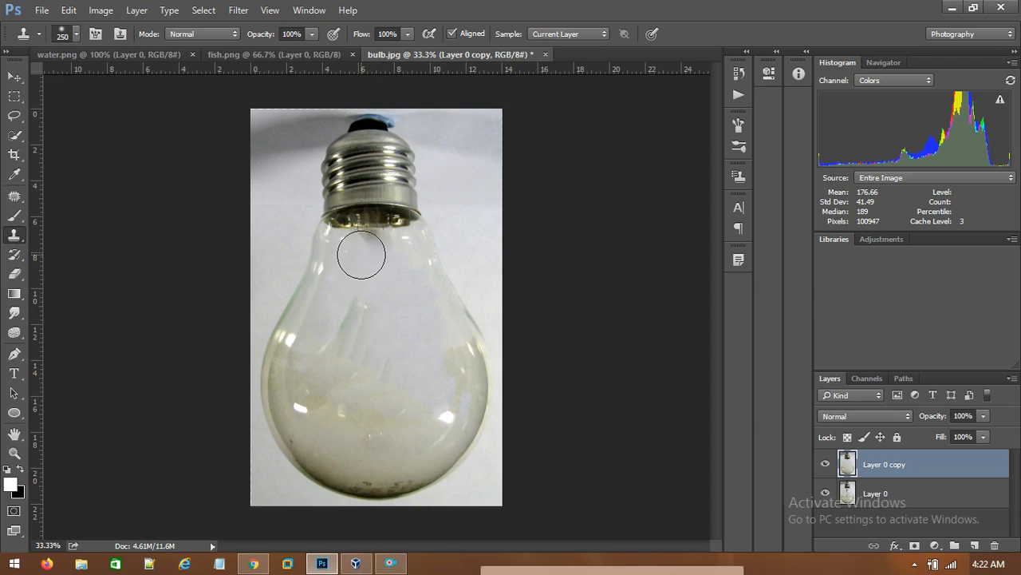
pyautogui.click(359, 254)
pyautogui.moveTo(359, 254)
pyautogui.mouseDown()
pyautogui.moveTo(398, 251)
pyautogui.moveTo(368, 253)
pyautogui.moveTo(417, 255)
pyautogui.mouseUp()
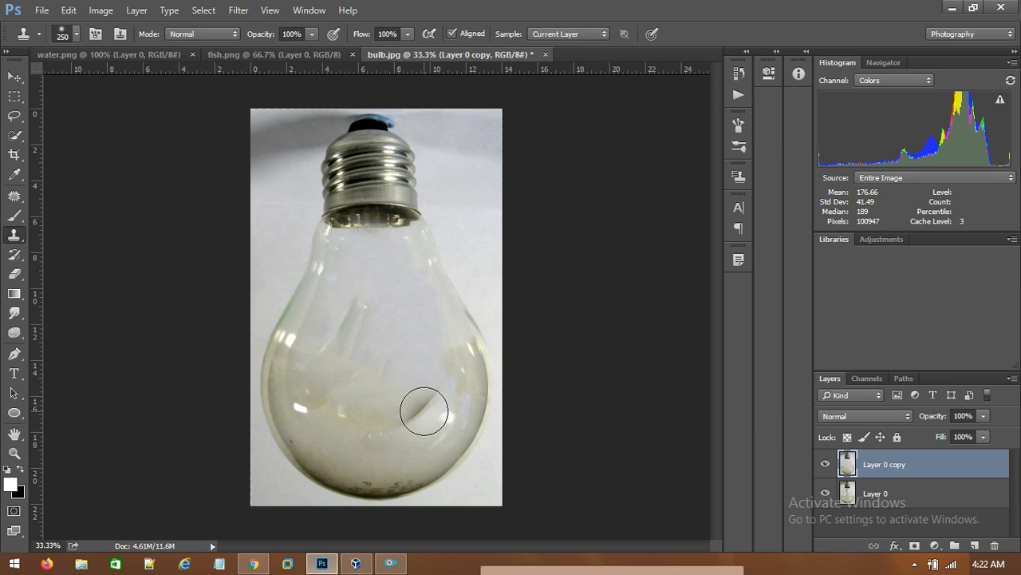
pyautogui.click(15, 78)
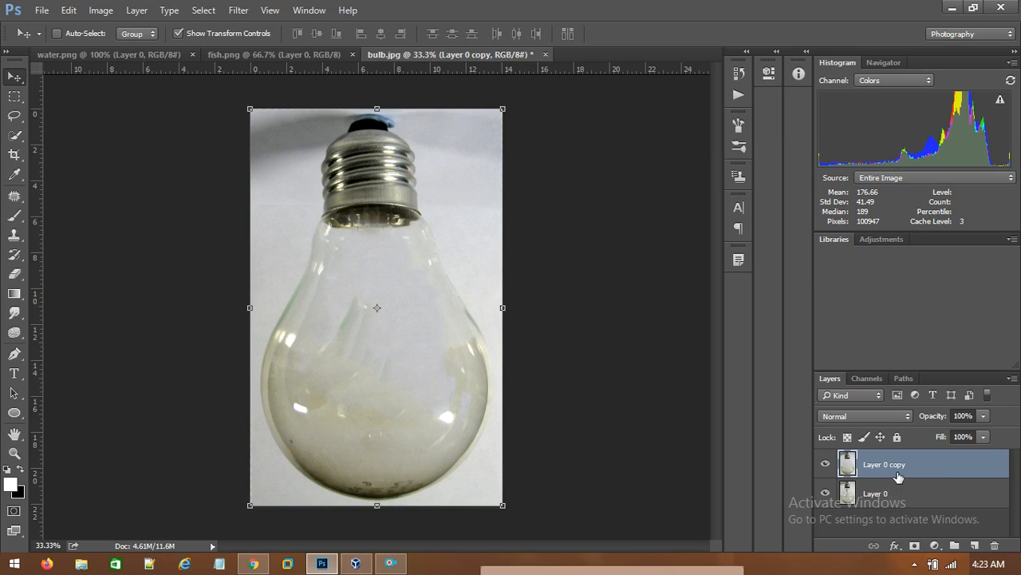
pyautogui.hotkey('ctrl', 'j')
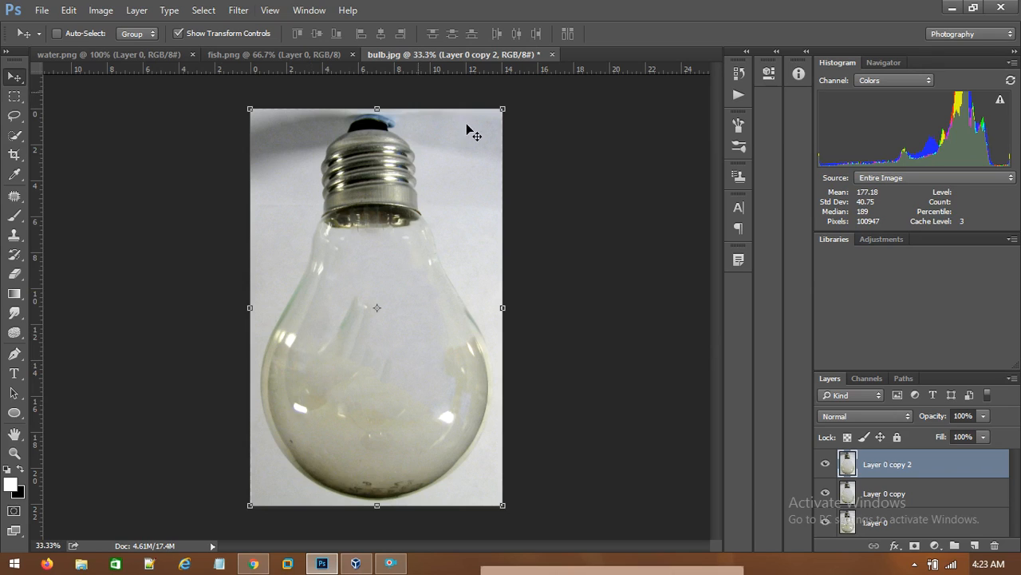
# Bring the water.png image into the bulb document over the lower glass and place its layer directly beneath the topmost bulb layer.
pyautogui.click(282, 58)
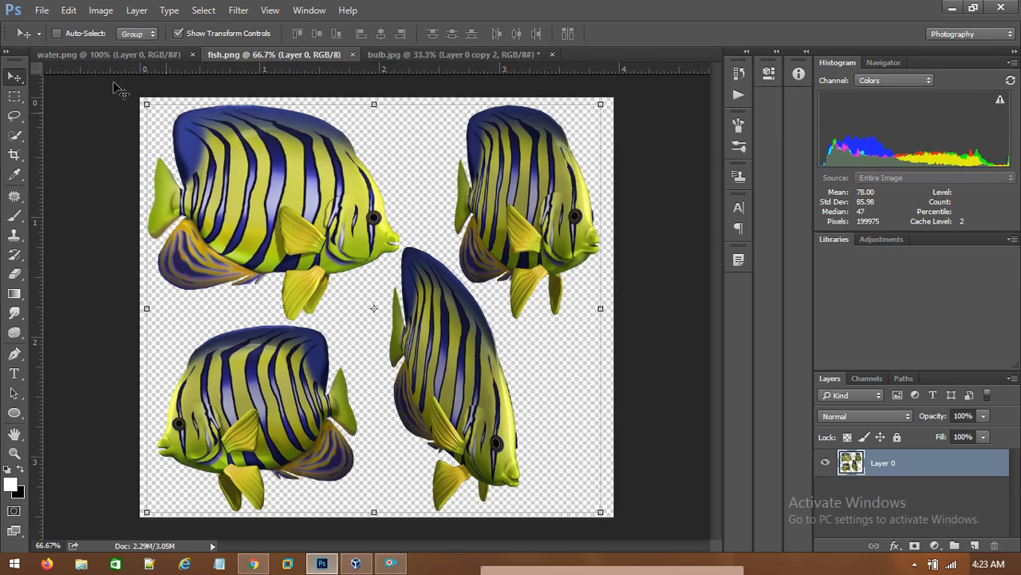
pyautogui.click(82, 53)
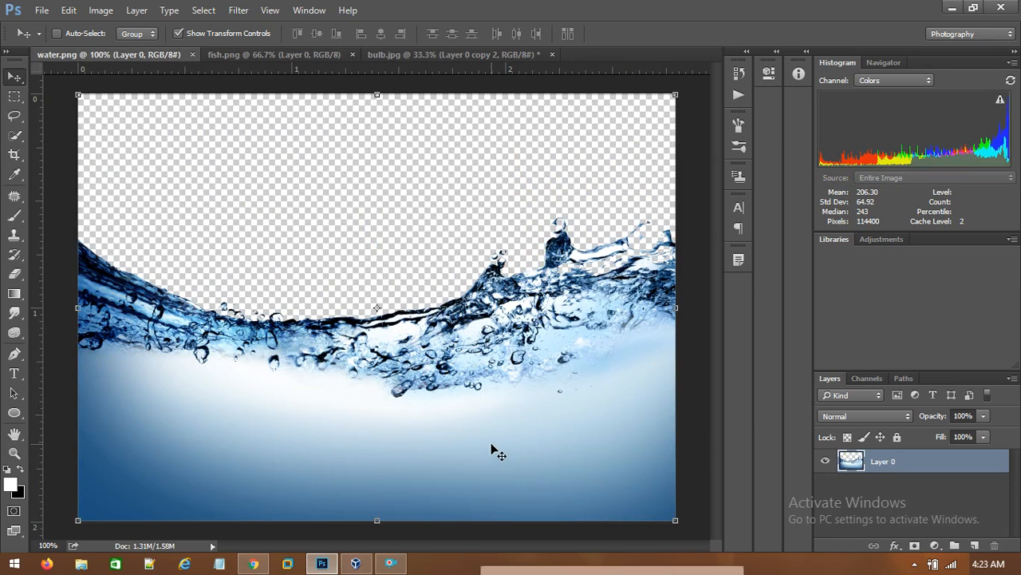
pyautogui.click(429, 57)
pyautogui.click(91, 57)
pyautogui.moveTo(288, 315); pyautogui.dragTo(354, 399)
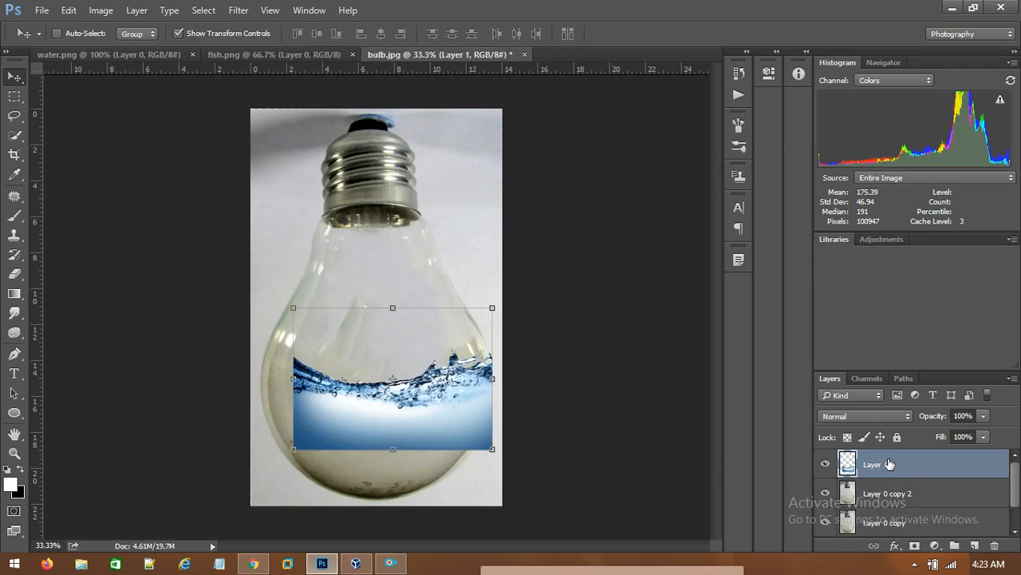
pyautogui.moveTo(889, 466); pyautogui.dragTo(881, 515)
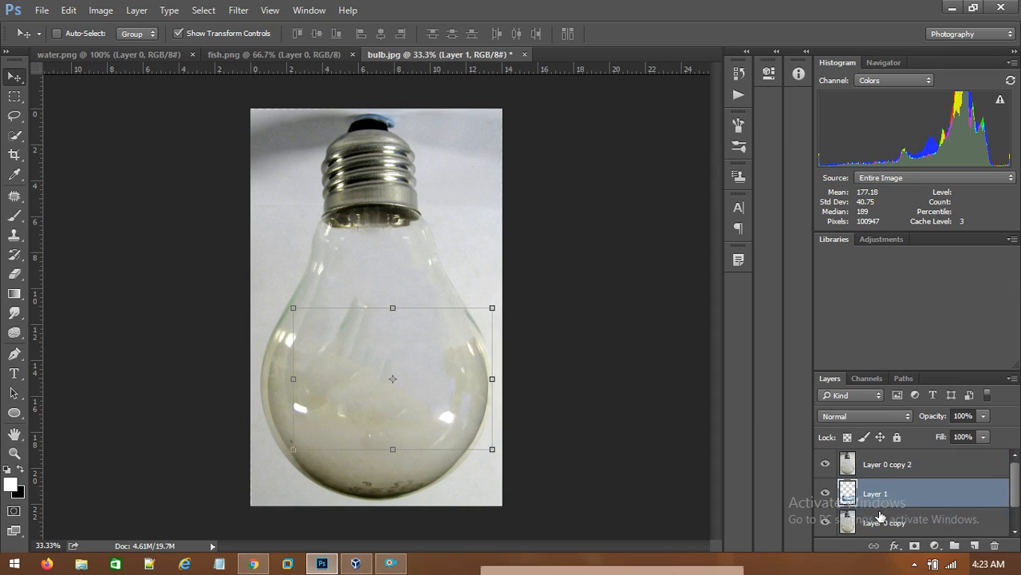
# With the topmost bulb layer temporarily hidden, stretch the water layer to about 150% width and 198% height across the lower bulb.
pyautogui.click(826, 465)
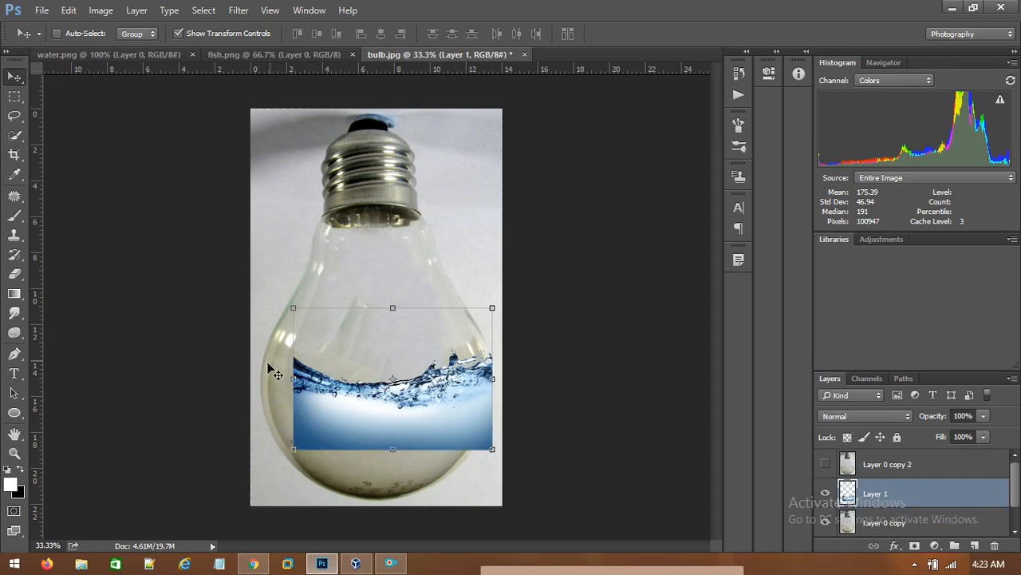
pyautogui.click(825, 464)
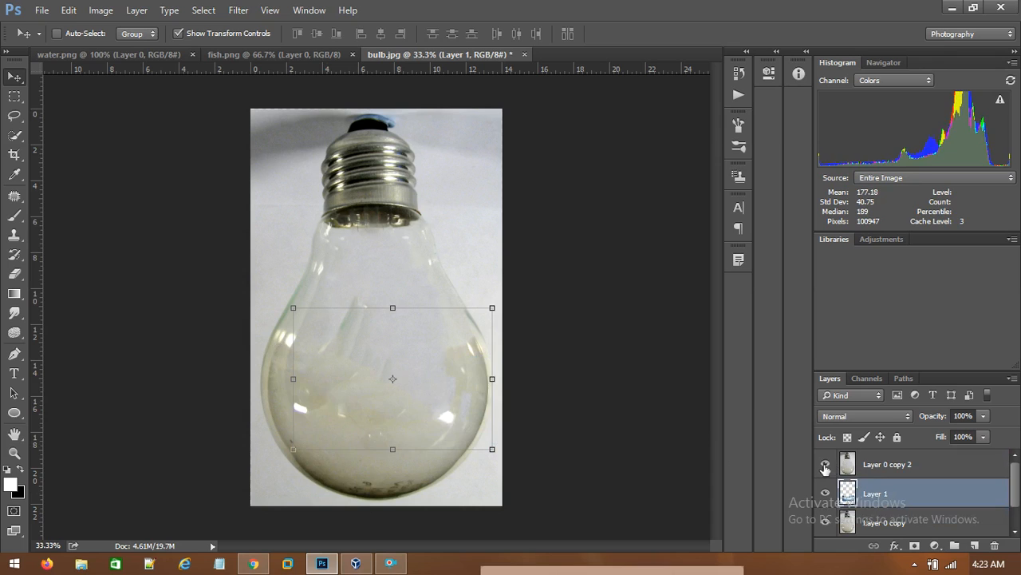
pyautogui.click(826, 464)
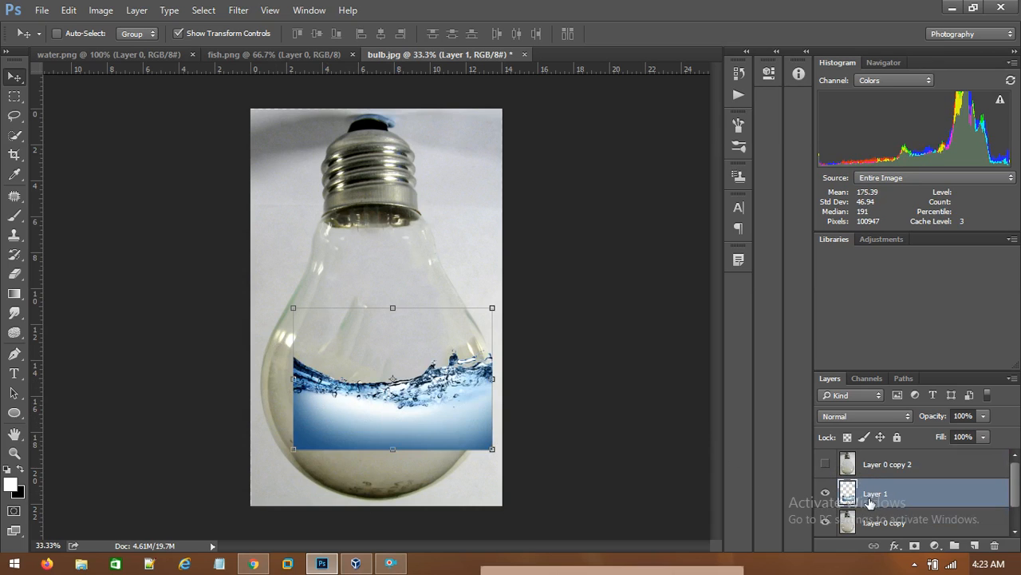
pyautogui.moveTo(364, 418); pyautogui.dragTo(328, 380)
pyautogui.moveTo(453, 415); pyautogui.dragTo(549, 508)
pyautogui.moveTo(443, 435); pyautogui.dragTo(441, 396)
pyautogui.moveTo(399, 472); pyautogui.dragTo(400, 508)
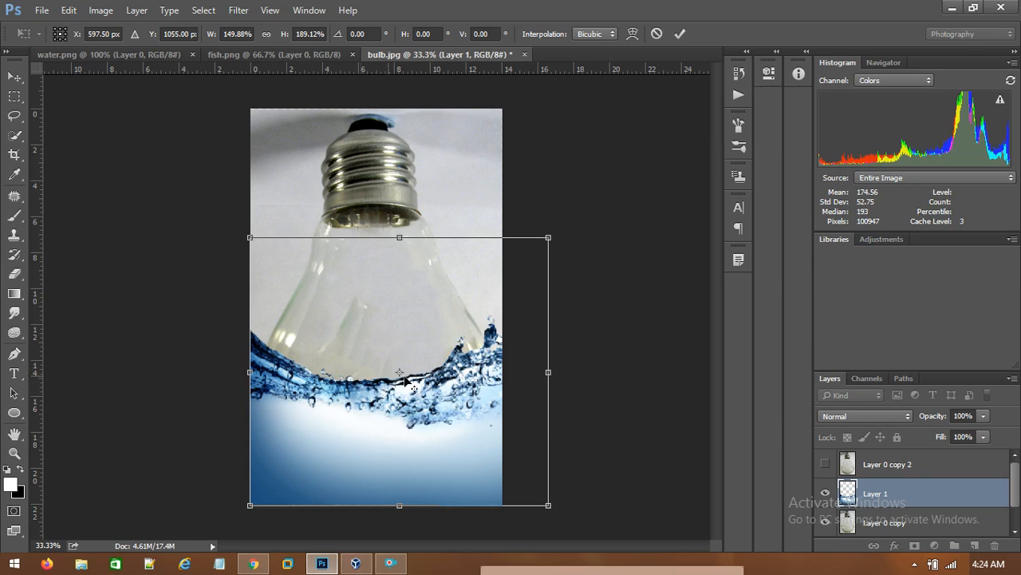
pyautogui.moveTo(401, 443); pyautogui.dragTo(402, 430)
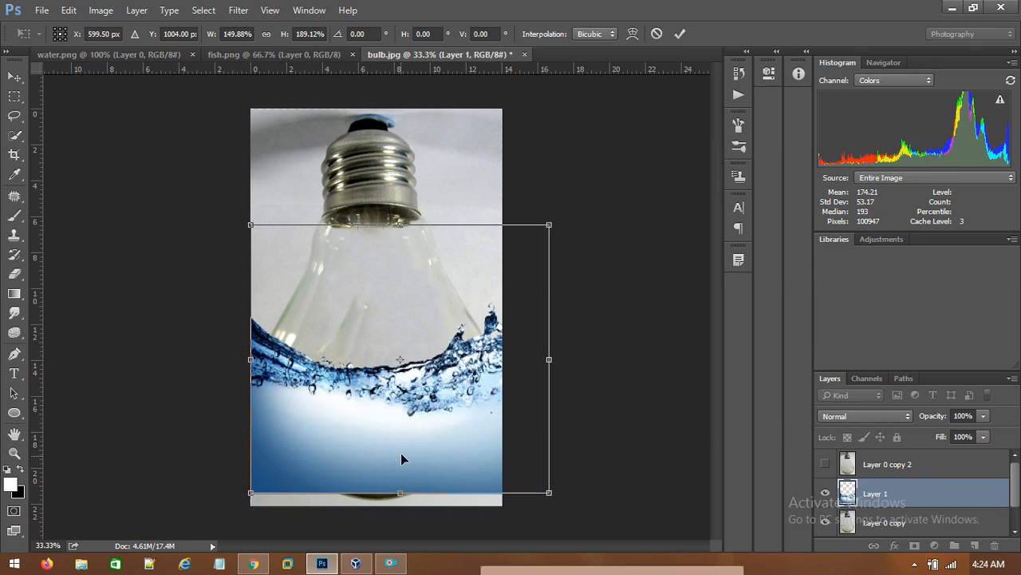
pyautogui.moveTo(399, 489); pyautogui.dragTo(400, 505)
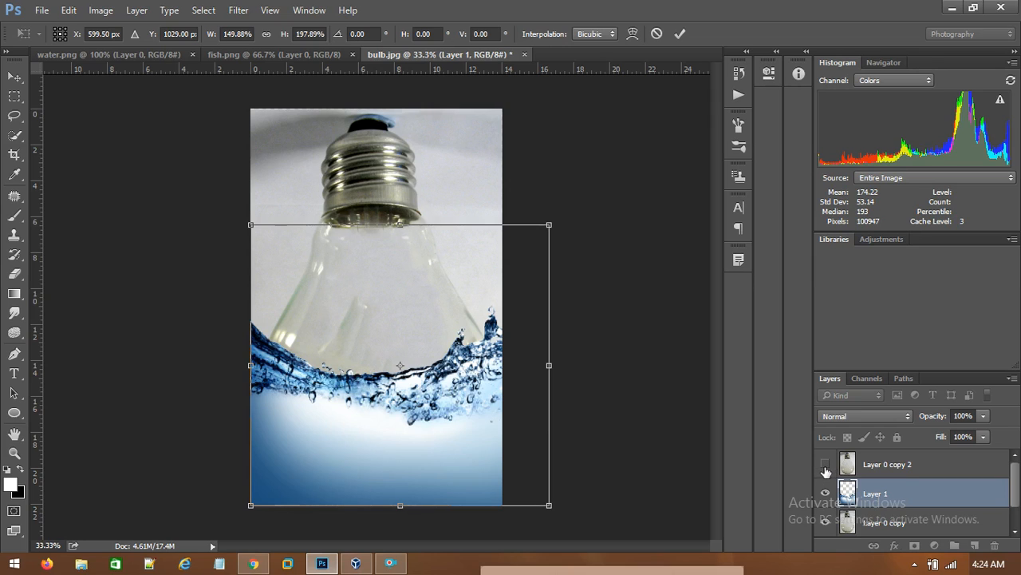
pyautogui.press('Return')
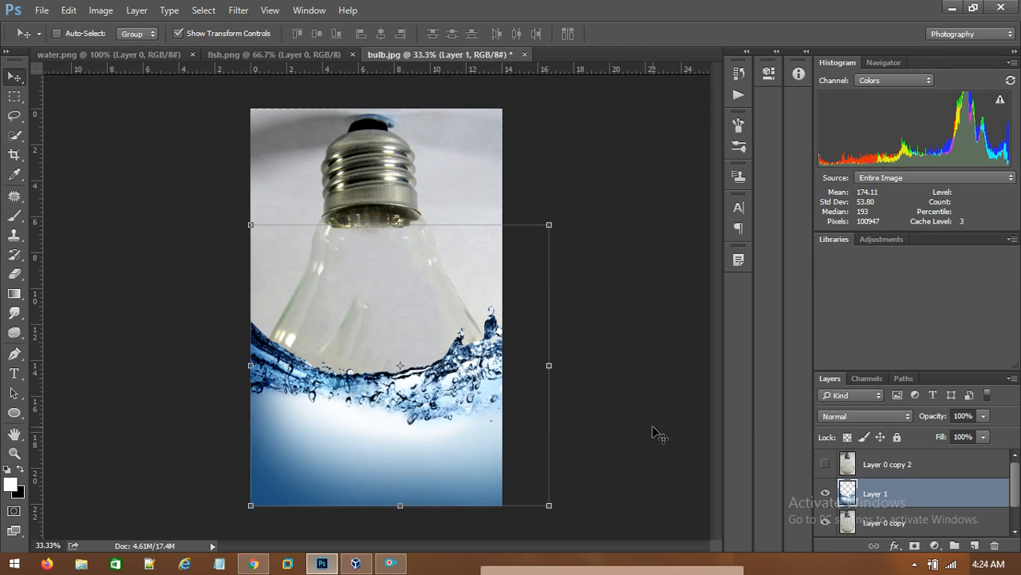
pyautogui.click(825, 464)
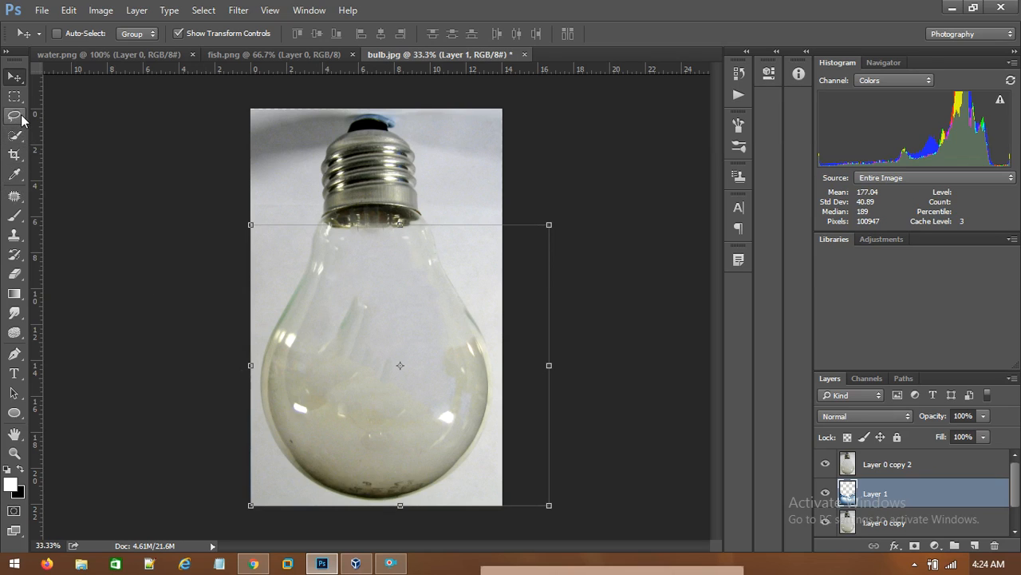
# Try to select the lower glass with the Quick Selection tool while the water layer is active, and clear the selection.
pyautogui.moveTo(15, 135)
pyautogui.mouseDown()
pyautogui.moveTo(83, 144)
pyautogui.moveTo(99, 133)
pyautogui.mouseUp()
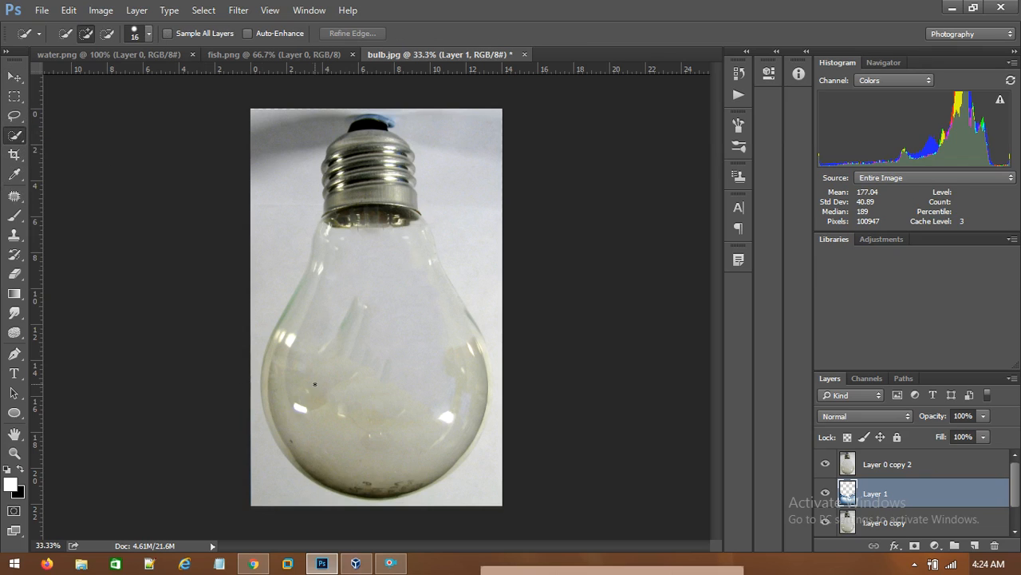
pyautogui.scroll(2, 310, 405)
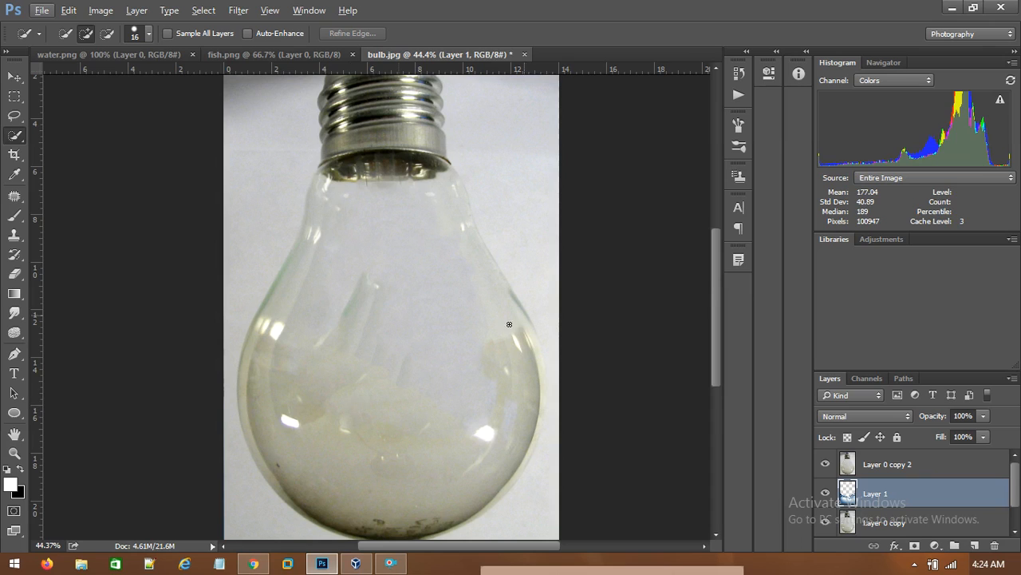
pyautogui.moveTo(710, 266); pyautogui.dragTo(715, 307)
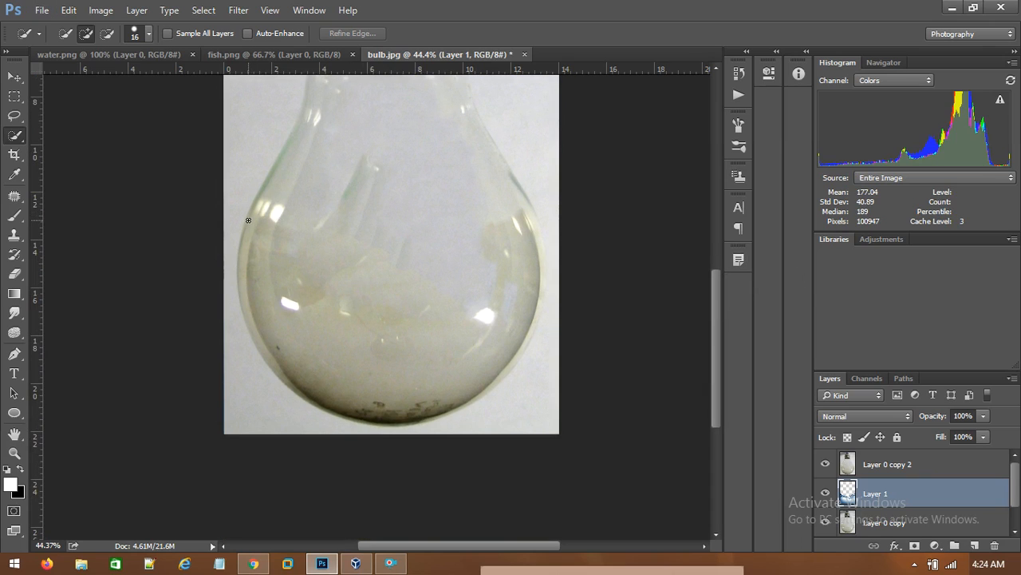
pyautogui.moveTo(258, 210)
pyautogui.mouseDown()
pyautogui.moveTo(296, 223)
pyautogui.moveTo(499, 230)
pyautogui.moveTo(528, 241)
pyautogui.moveTo(538, 290)
pyautogui.moveTo(515, 319)
pyautogui.moveTo(471, 354)
pyautogui.moveTo(425, 359)
pyautogui.mouseUp()
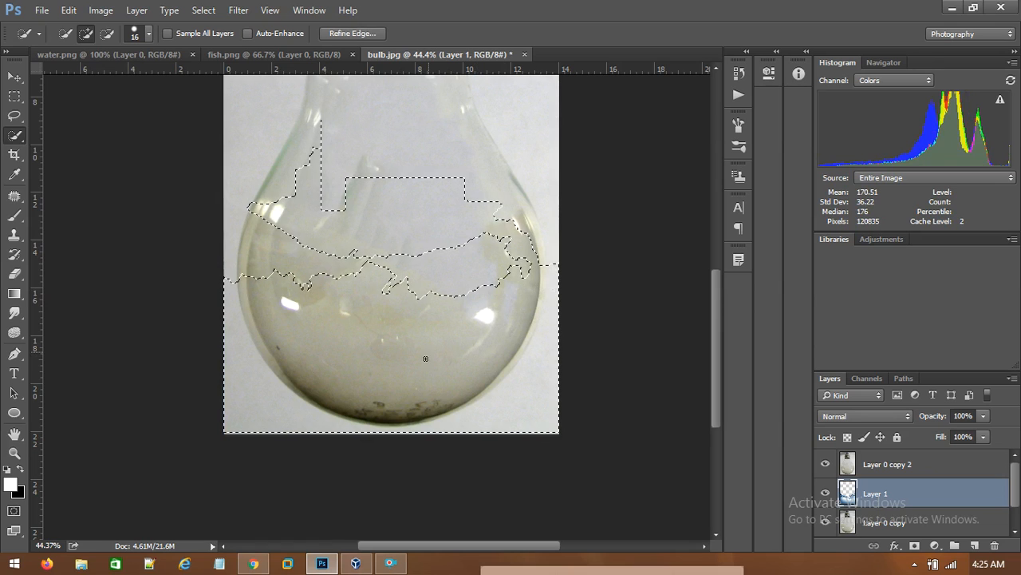
pyautogui.hotkey('ctrl', 'd')
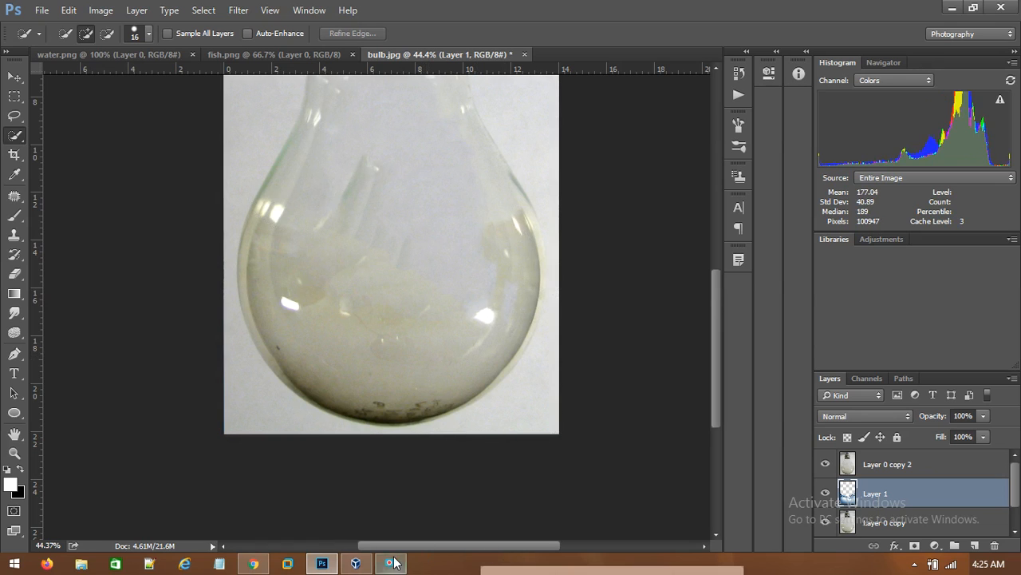
# Try to trace the edge of the glass with the Lasso tool and clear the selection.
pyautogui.click(14, 116)
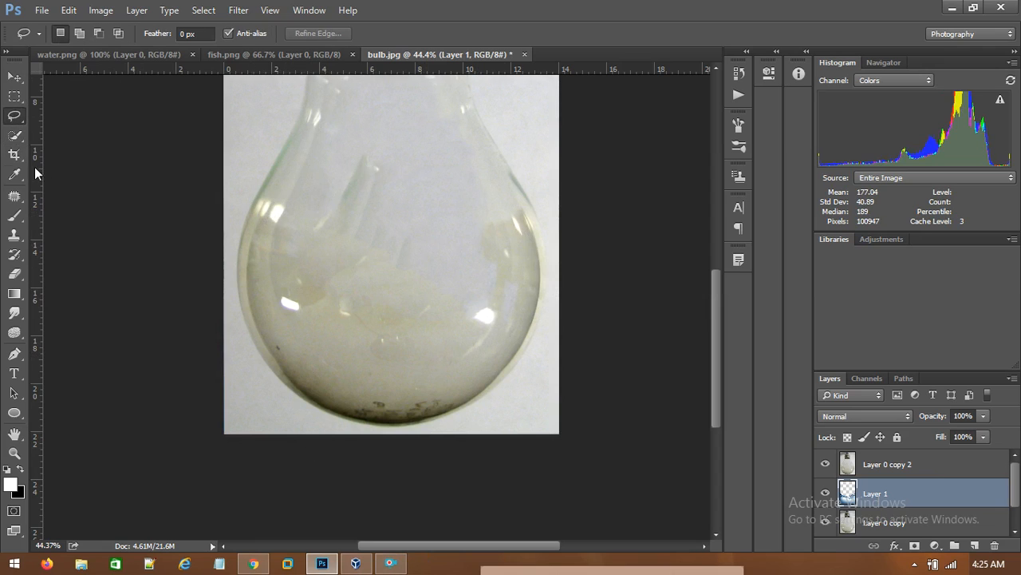
pyautogui.moveTo(250, 217); pyautogui.dragTo(262, 247)
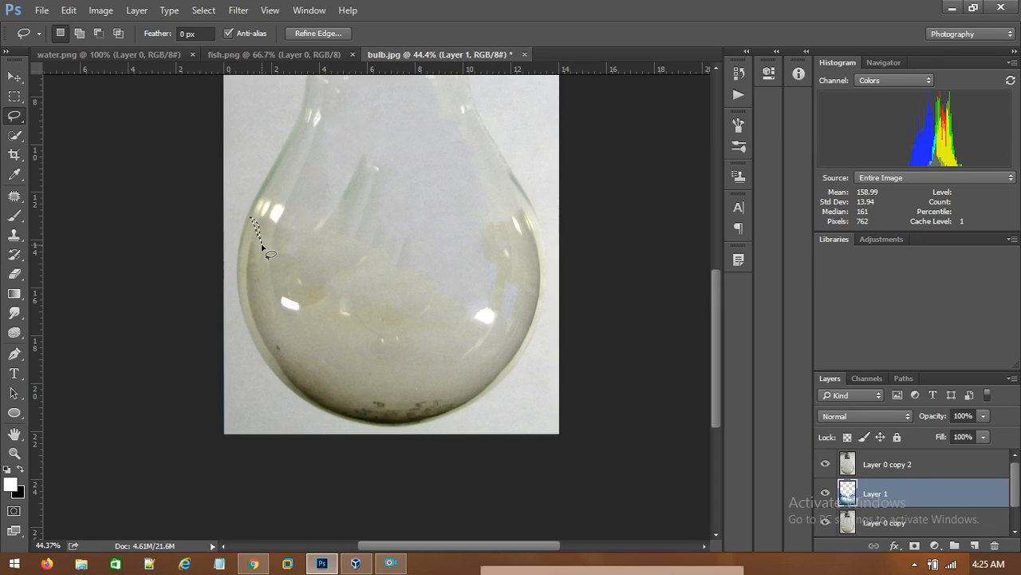
pyautogui.click(263, 245)
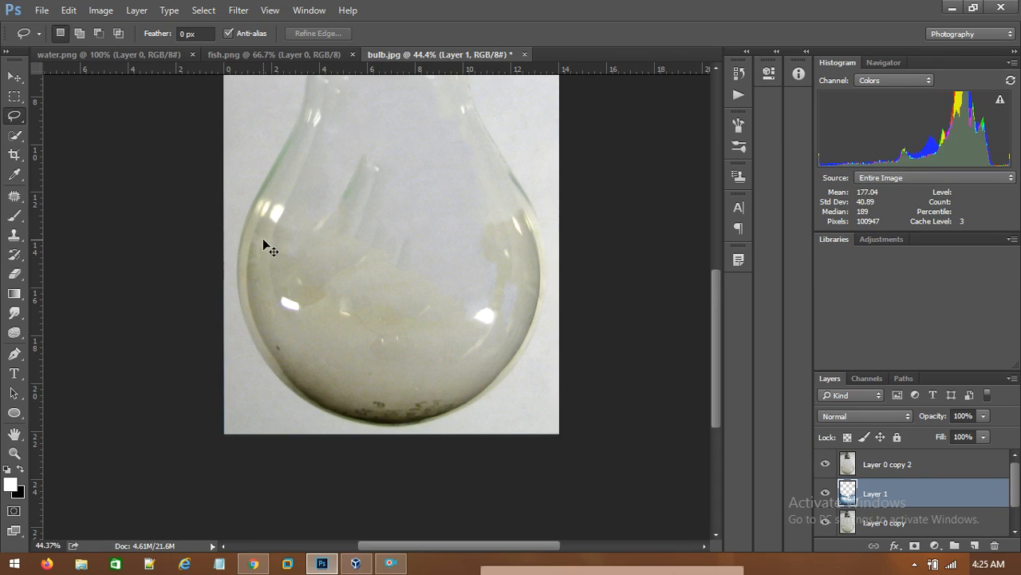
# Try again to quick-select the glass area below the waterline, still working from the water layer.
pyautogui.click(17, 139)
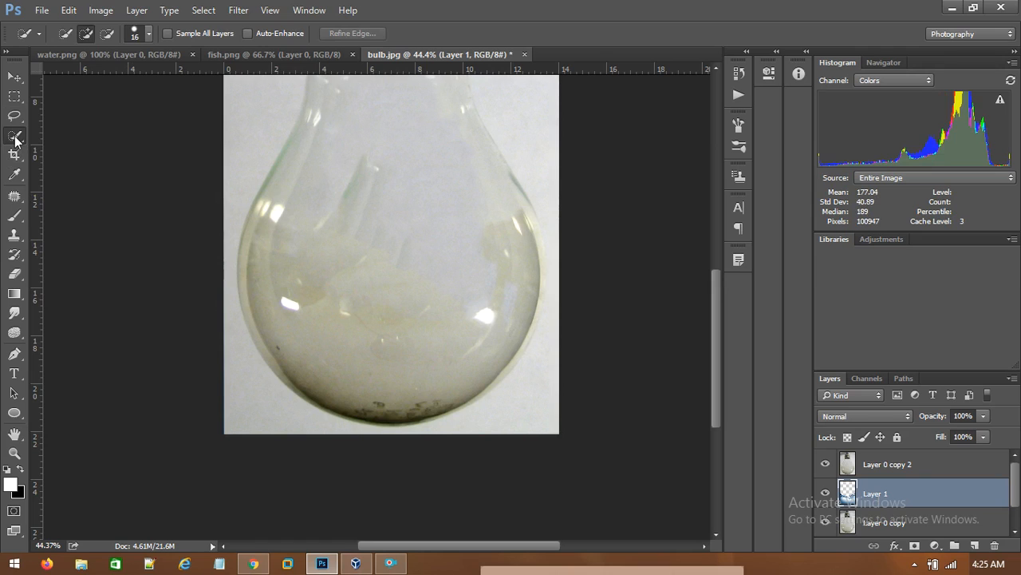
pyautogui.rightClick(24, 139)
pyautogui.click(76, 132)
pyautogui.moveTo(242, 254)
pyautogui.mouseDown()
pyautogui.moveTo(273, 336)
pyautogui.moveTo(292, 348)
pyautogui.moveTo(287, 327)
pyautogui.mouseUp()
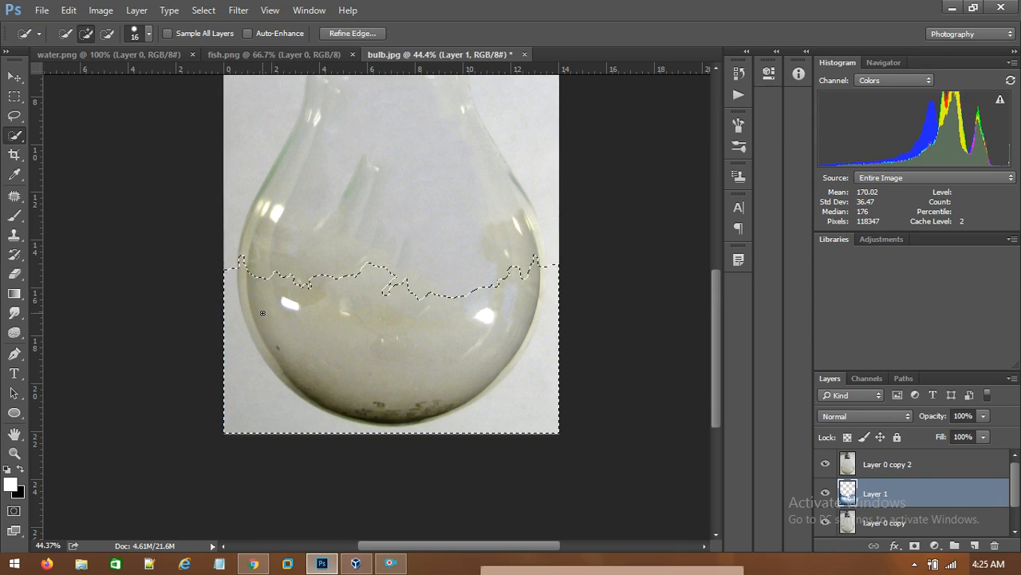
pyautogui.hotkey('ctrl', 'd')
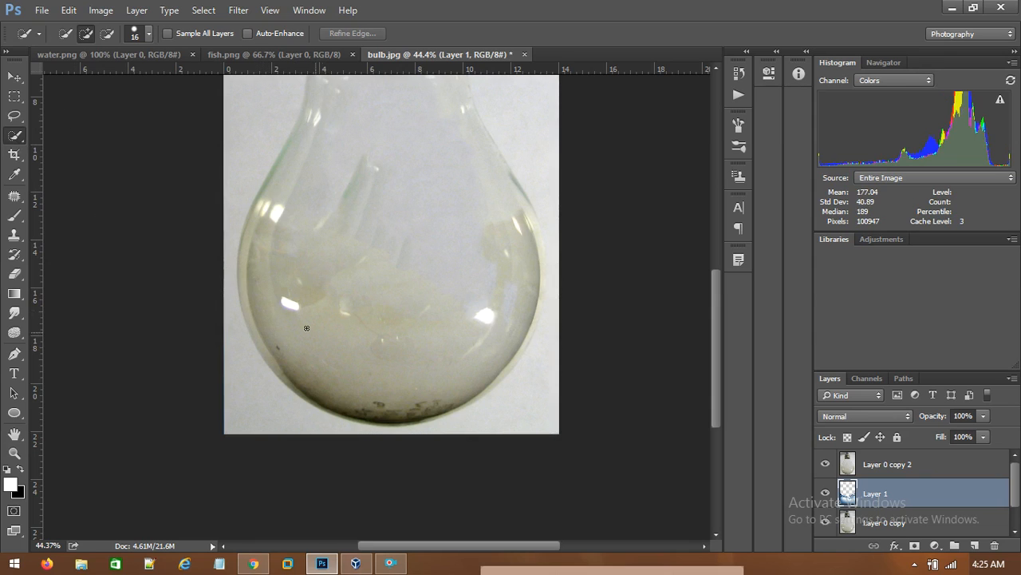
pyautogui.moveTo(251, 251)
pyautogui.mouseDown()
pyautogui.moveTo(284, 295)
pyautogui.moveTo(346, 332)
pyautogui.moveTo(342, 319)
pyautogui.mouseUp()
pyautogui.click(392, 565)
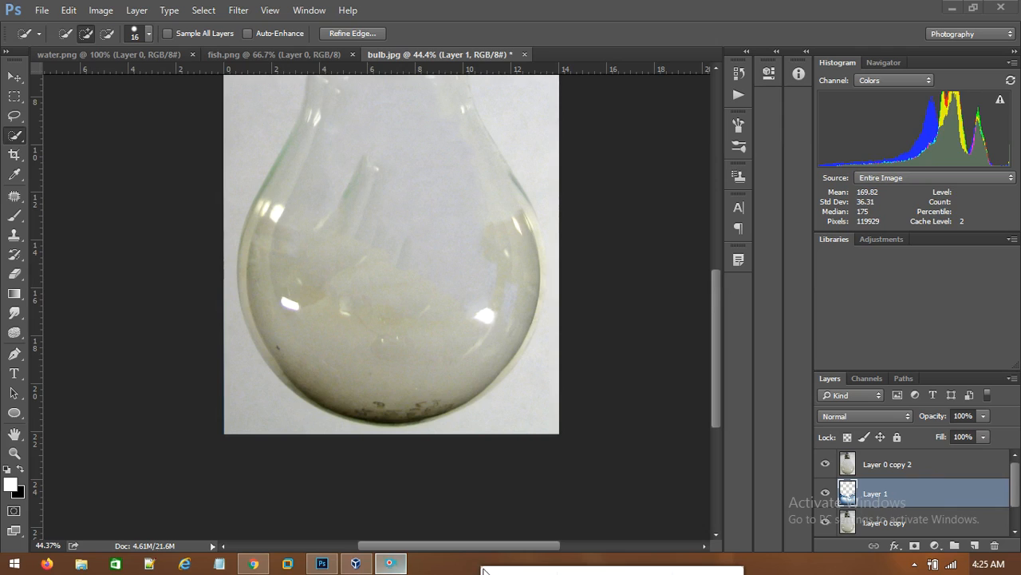
pyautogui.click(508, 541)
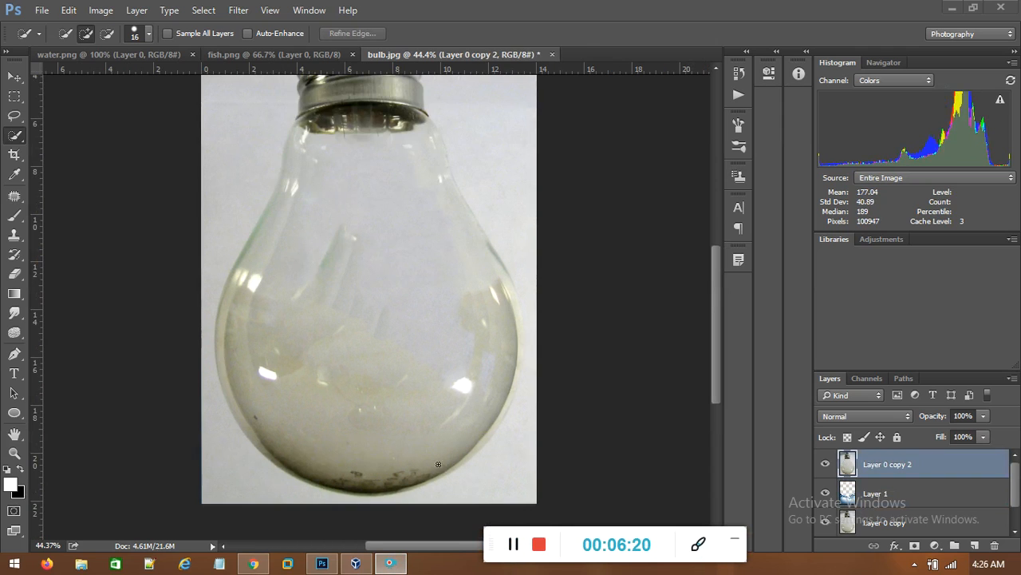
# Select the rounded lower glass of the topmost bulb layer up to a wavy waterline with the Quick Selection tool.
pyautogui.click(17, 136)
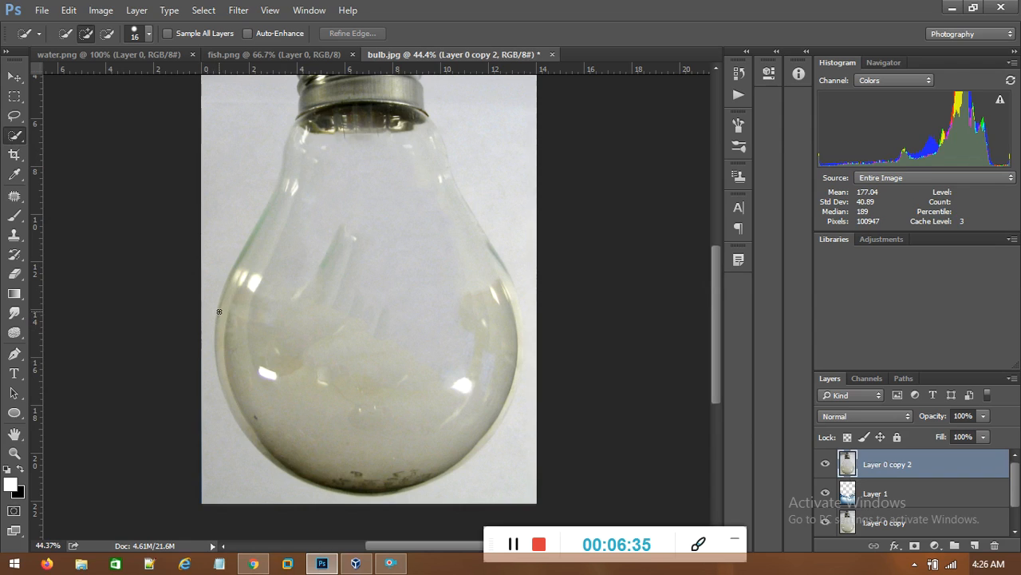
pyautogui.moveTo(223, 334)
pyautogui.mouseDown()
pyautogui.moveTo(262, 408)
pyautogui.moveTo(296, 441)
pyautogui.mouseUp()
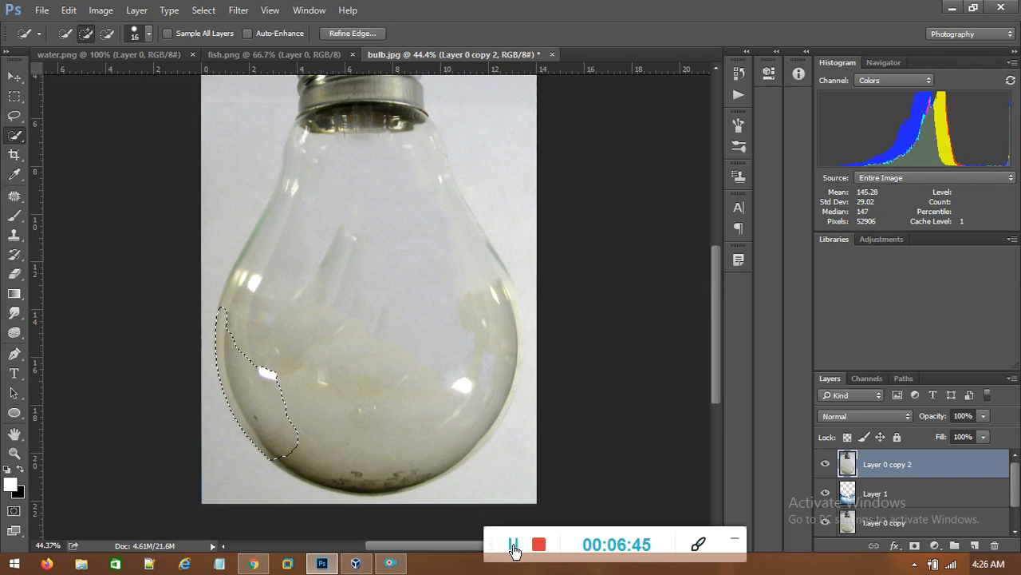
pyautogui.click(513, 548)
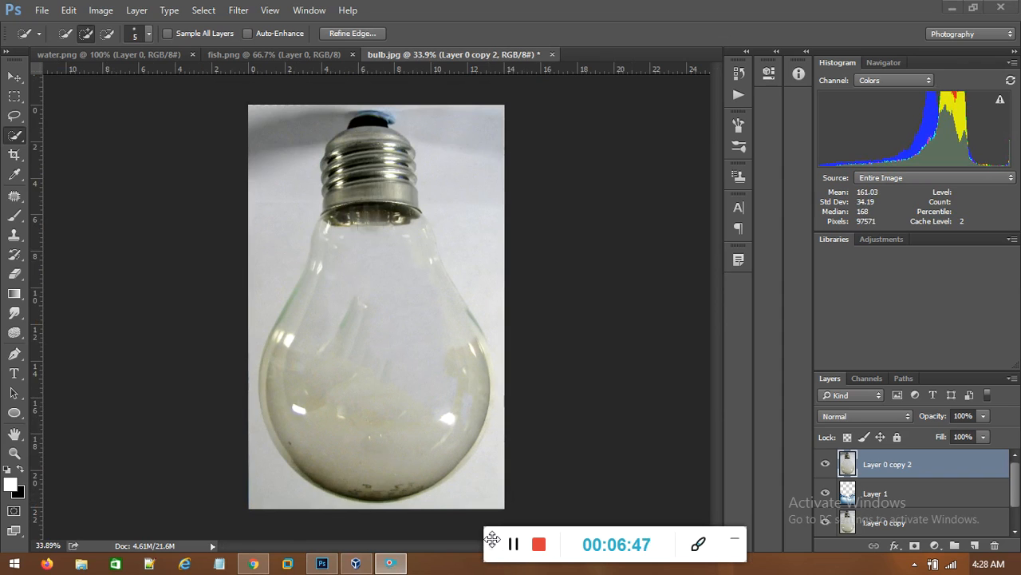
pyautogui.moveTo(490, 533); pyautogui.dragTo(490, 556)
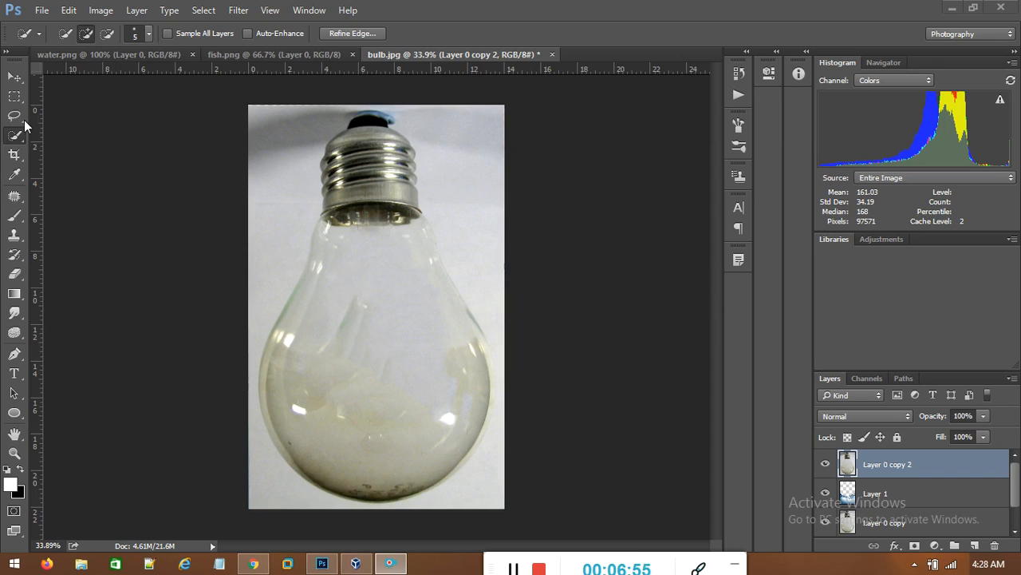
pyautogui.moveTo(303, 463)
pyautogui.mouseDown()
pyautogui.moveTo(275, 376)
pyautogui.moveTo(340, 415)
pyautogui.mouseUp()
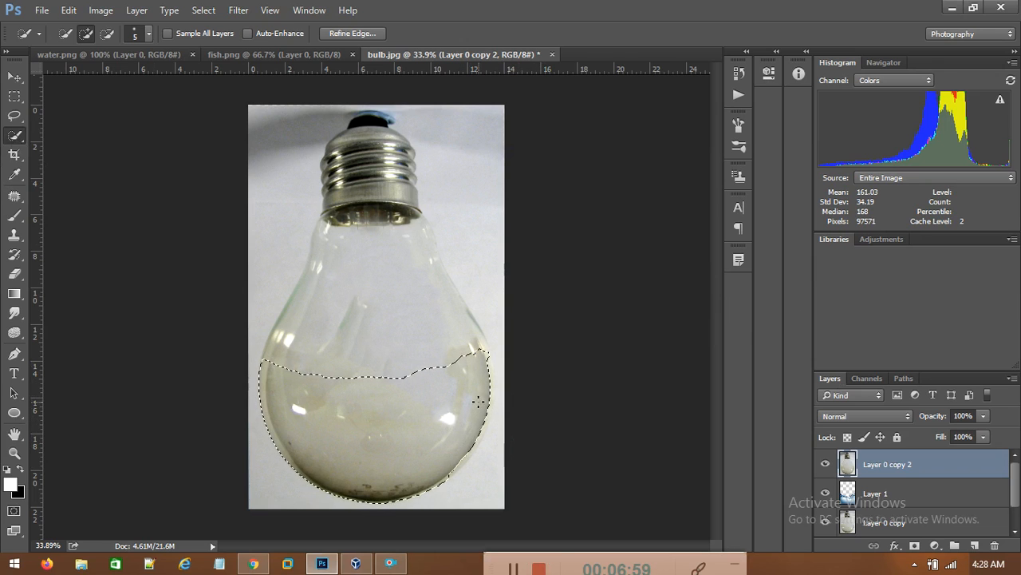
# Examine the selection outline along the waterline and the bottom edge of the glass.
pyautogui.scroll(-1, 520, 374)
pyautogui.scroll(4, 521, 373)
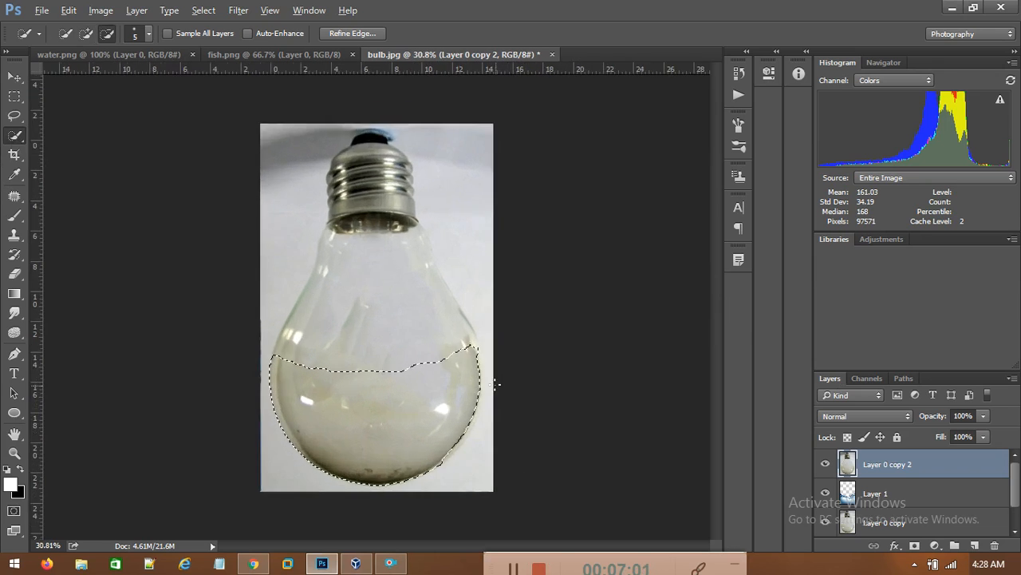
pyautogui.scroll(1, 628, 293)
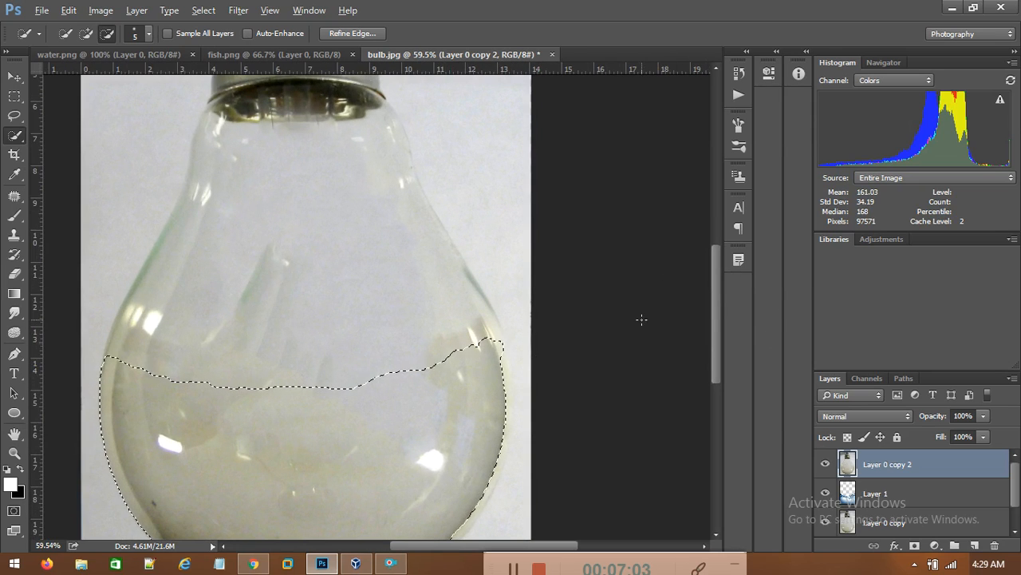
pyautogui.moveTo(719, 276); pyautogui.dragTo(716, 343)
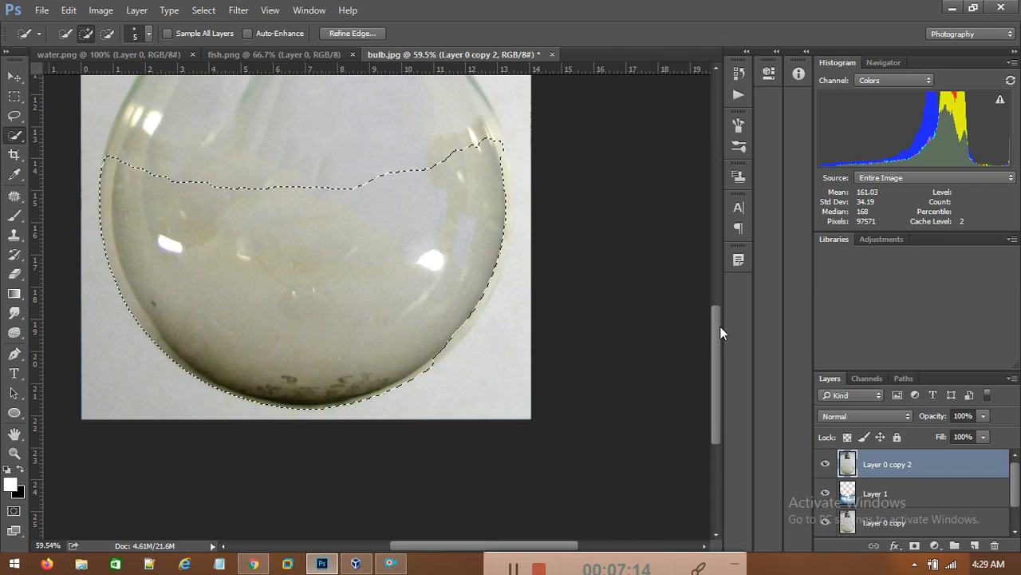
pyautogui.moveTo(717, 345); pyautogui.dragTo(726, 288)
pyautogui.scroll(-5, 421, 341)
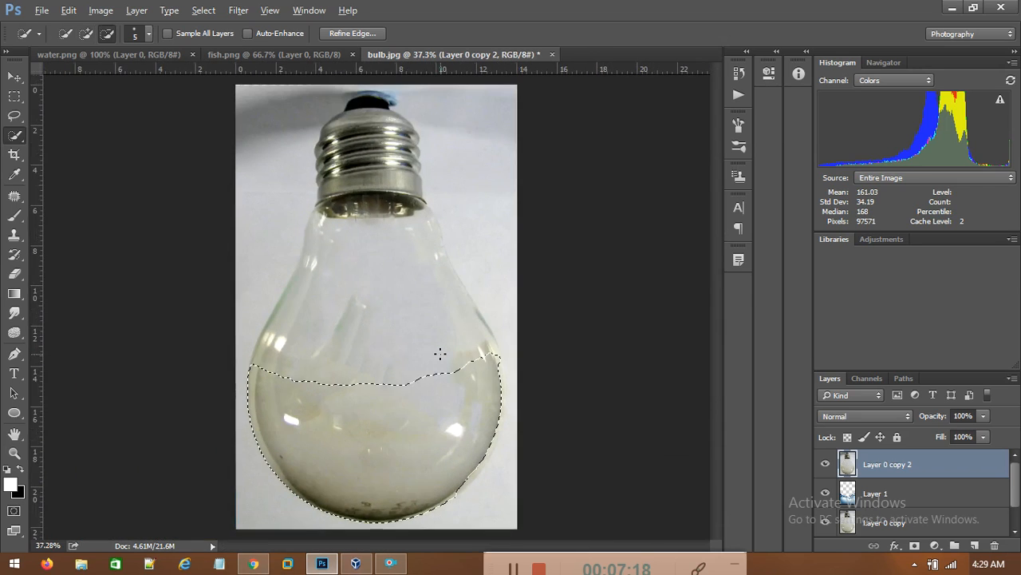
pyautogui.scroll(-3, 443, 354)
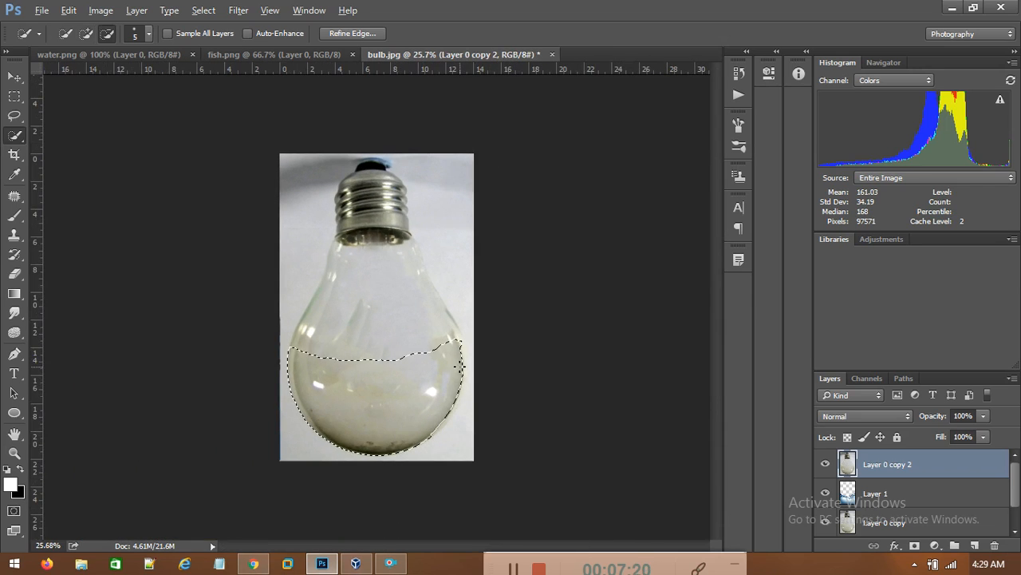
pyautogui.press('alt')
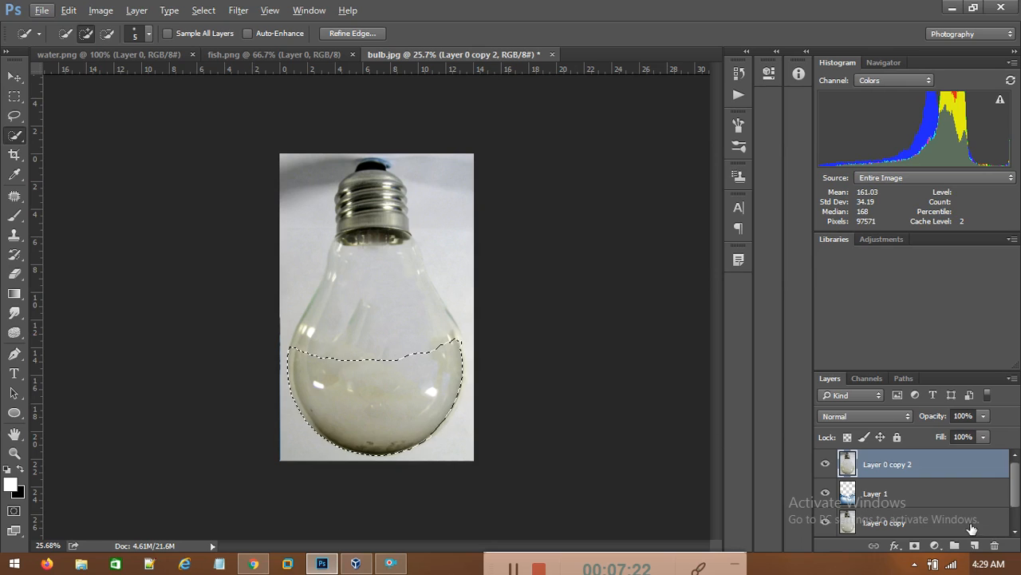
# Add a layer mask to the water layer from the glass selection and hide the topmost bulb layer.
pyautogui.click(879, 499)
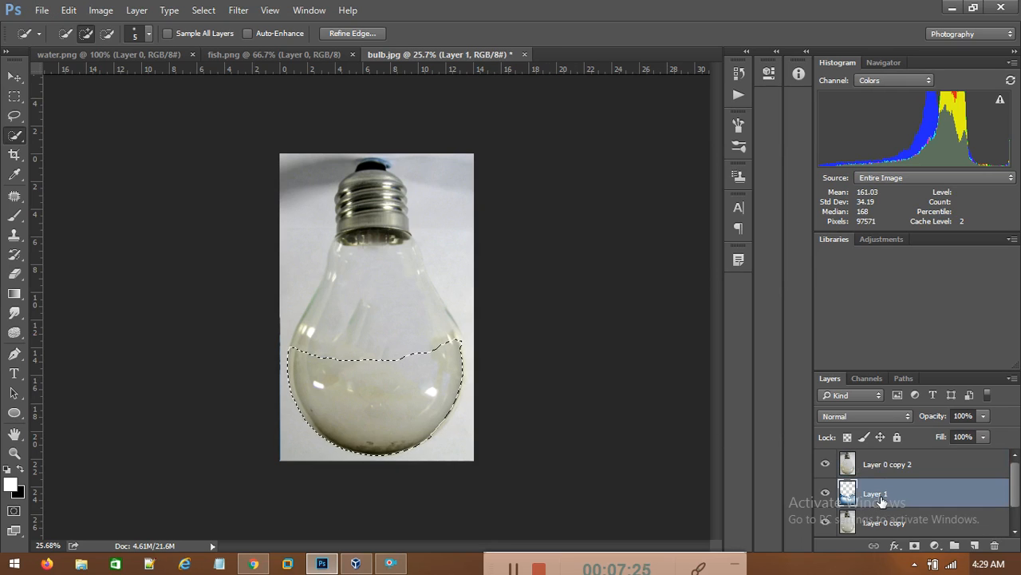
pyautogui.click(915, 545)
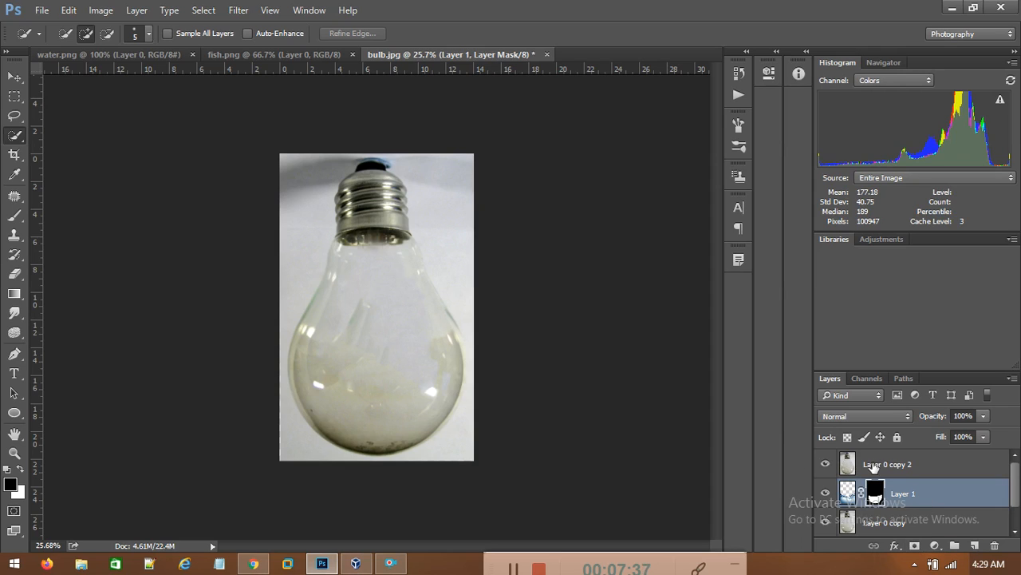
pyautogui.click(826, 467)
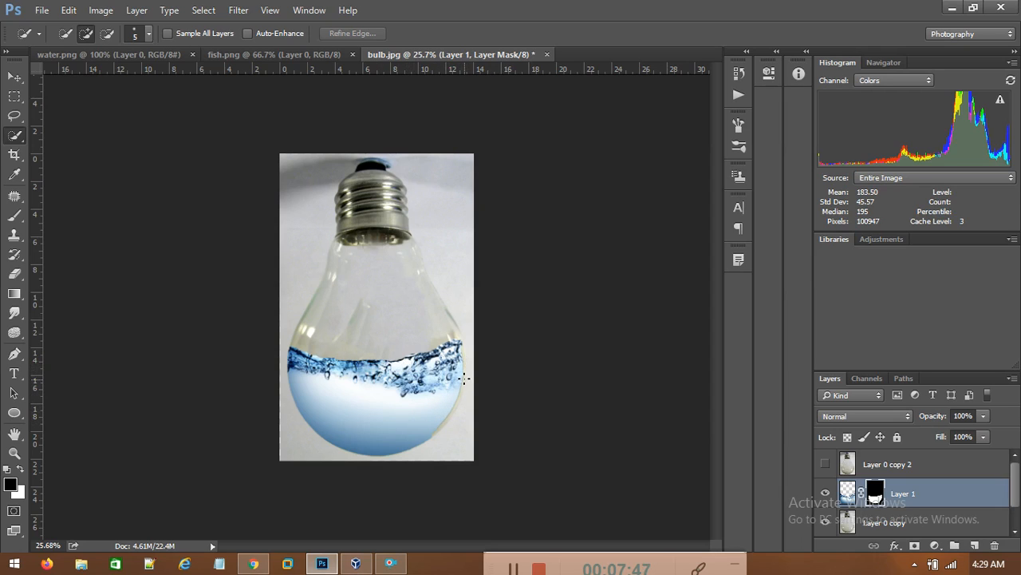
# Paint white on the water layer's mask with the 25 px Brush to extend the water to the glass's right edge.
pyautogui.press('alt')
pyautogui.press('alt')
pyautogui.press(']')
pyautogui.scroll(3, 405, 405)
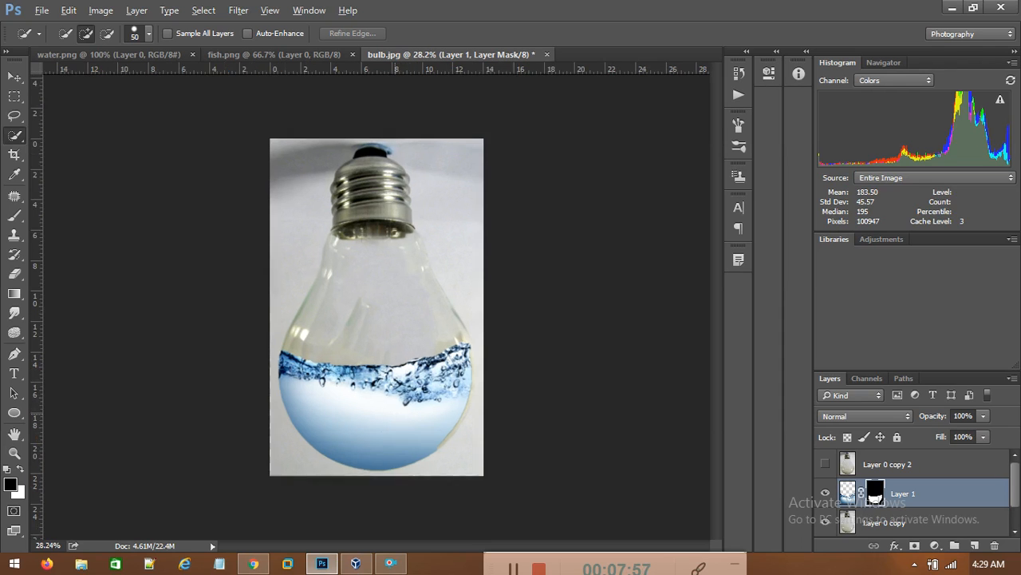
pyautogui.scroll(1, 447, 421)
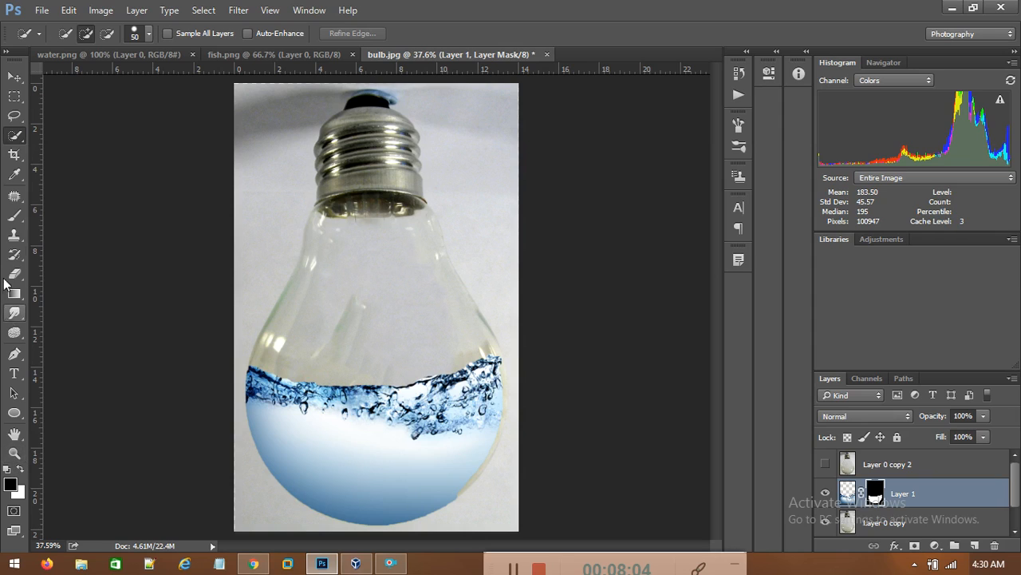
pyautogui.click(15, 220)
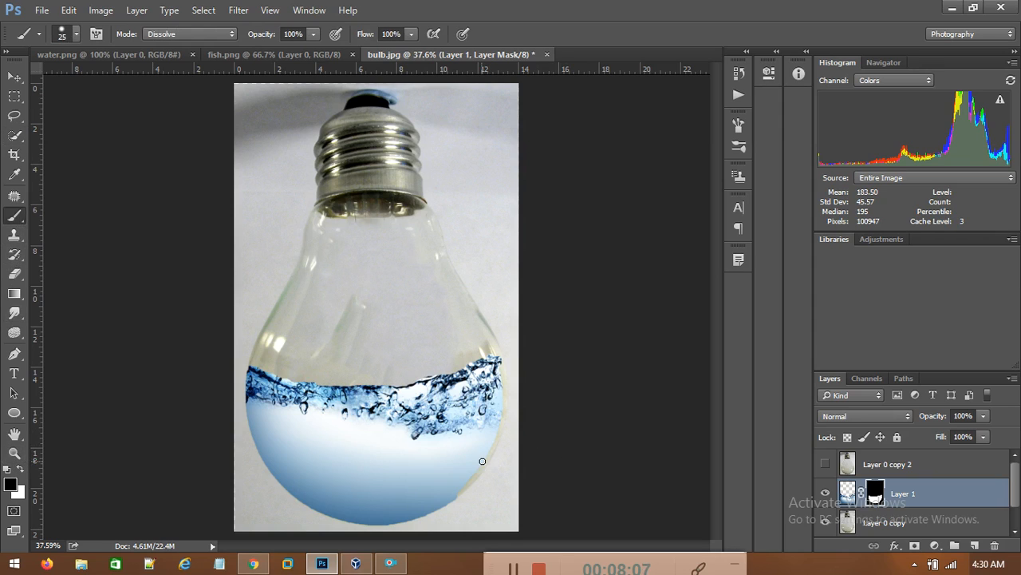
pyautogui.click(20, 468)
pyautogui.scroll(5, 468, 407)
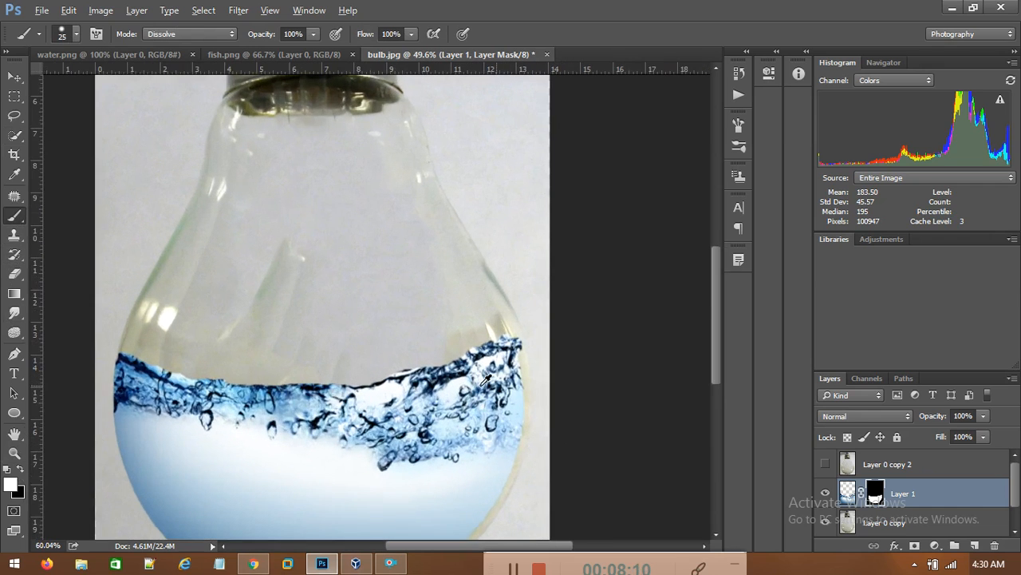
pyautogui.moveTo(717, 281); pyautogui.dragTo(716, 339)
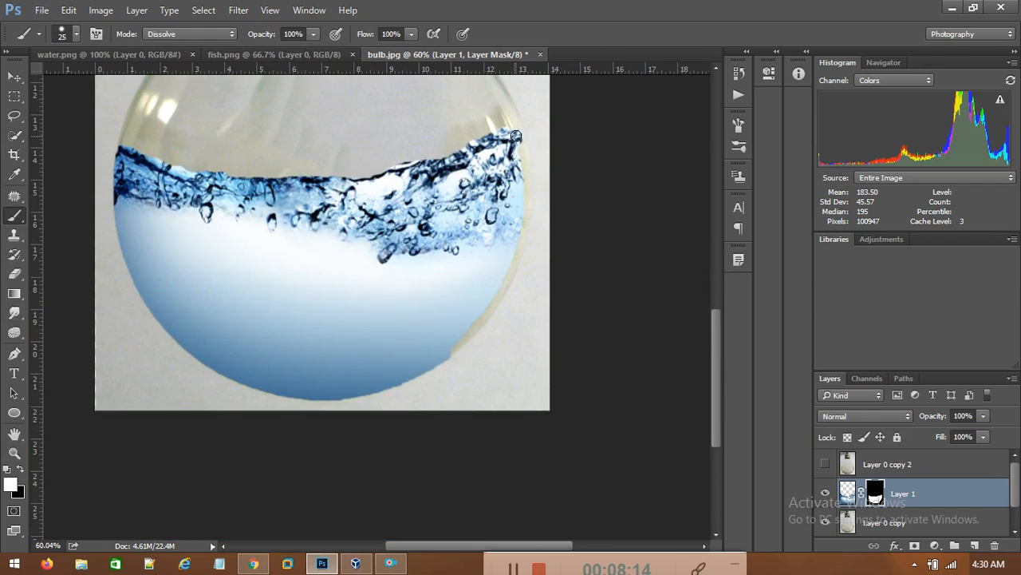
pyautogui.moveTo(518, 140)
pyautogui.mouseDown()
pyautogui.moveTo(524, 224)
pyautogui.moveTo(503, 291)
pyautogui.moveTo(514, 265)
pyautogui.mouseUp()
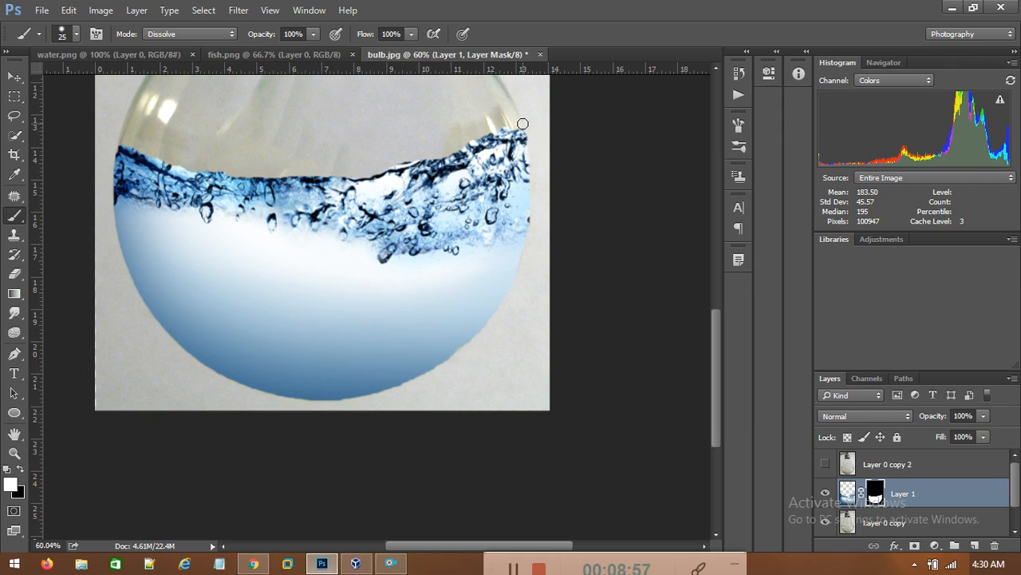
pyautogui.click(20, 469)
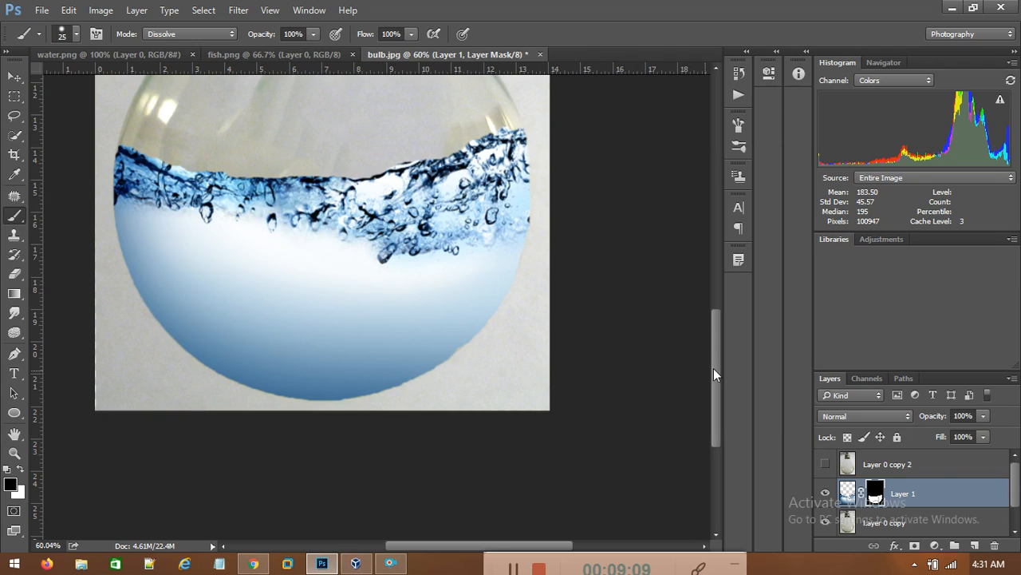
pyautogui.scroll(-3, 474, 356)
pyautogui.press('alt')
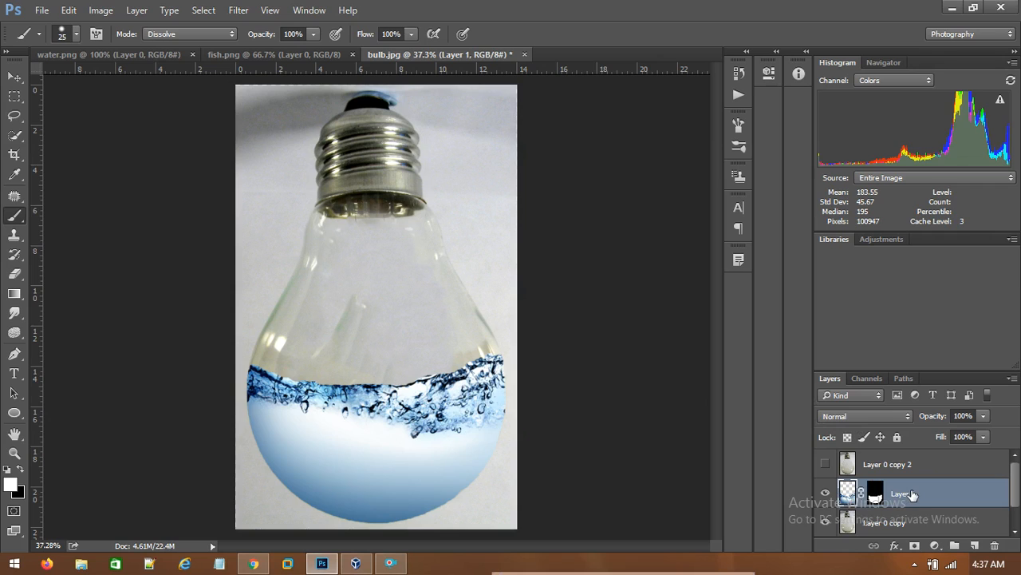
# Set the water layer's blend mode to Multiply and clip a Vibrance adjustment to it with Vibrance and Saturation at +100.
pyautogui.click(869, 418)
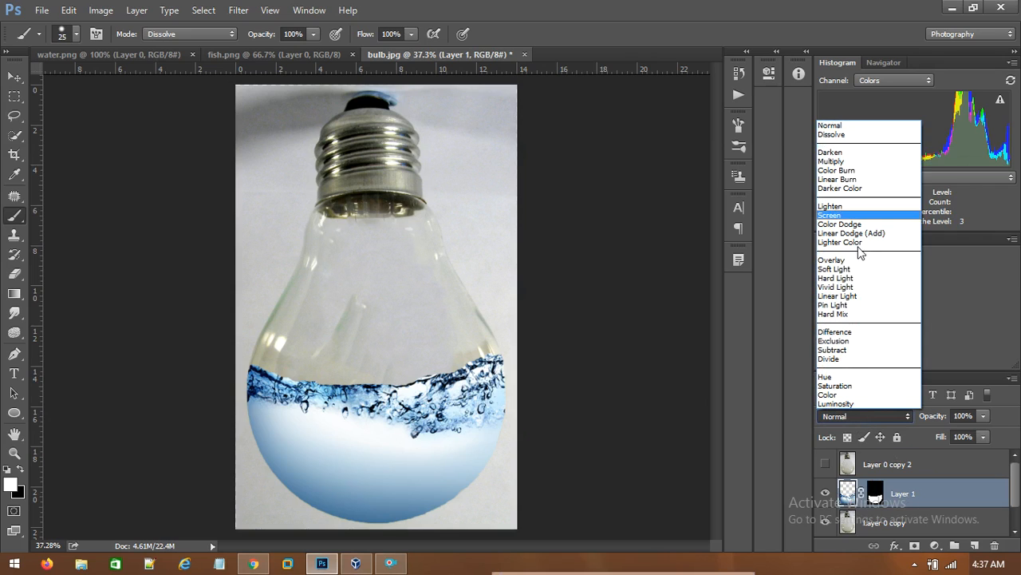
pyautogui.click(852, 162)
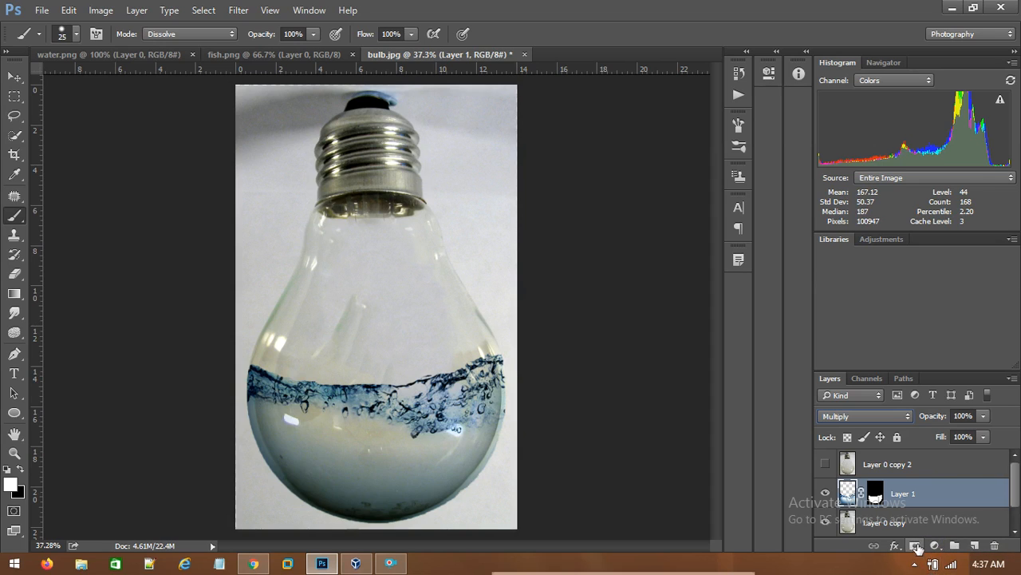
pyautogui.click(935, 546)
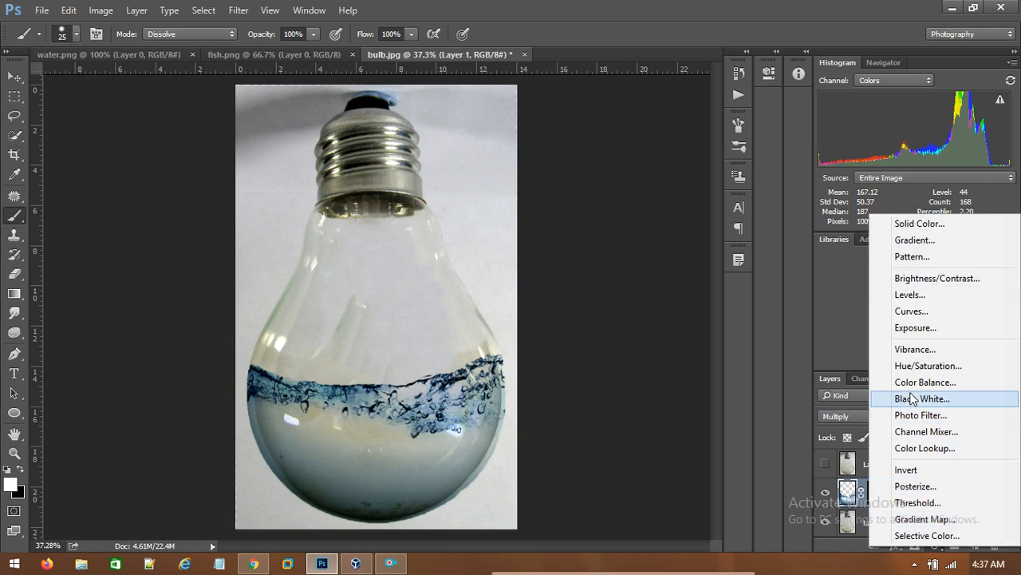
pyautogui.click(912, 351)
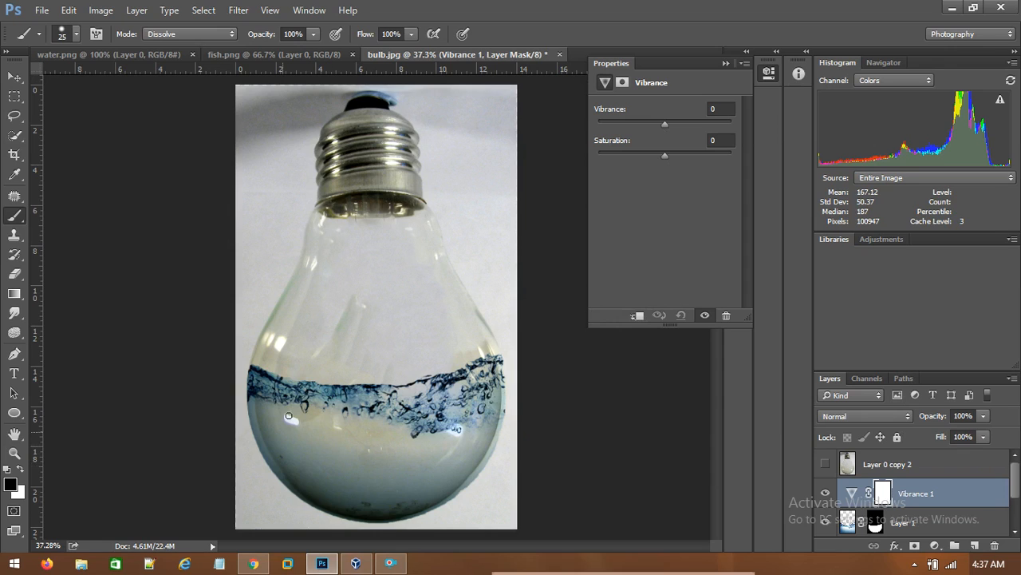
pyautogui.click(639, 316)
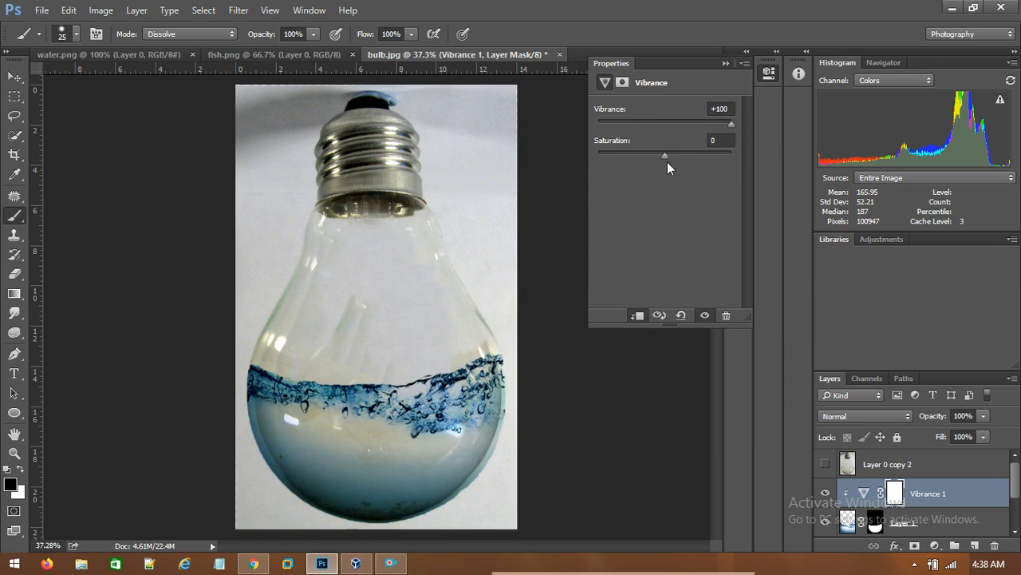
pyautogui.moveTo(666, 158); pyautogui.dragTo(695, 160)
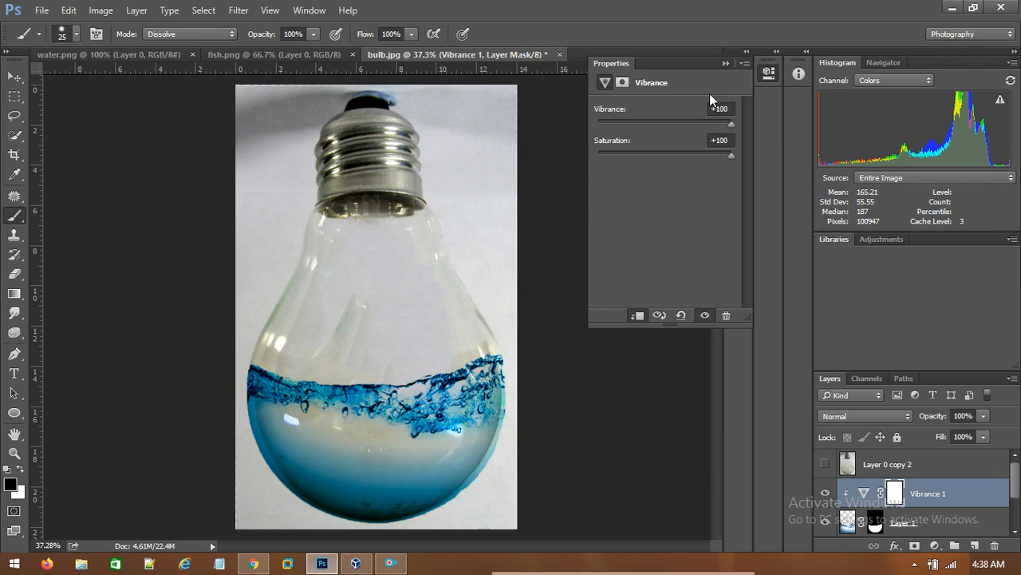
pyautogui.click(726, 63)
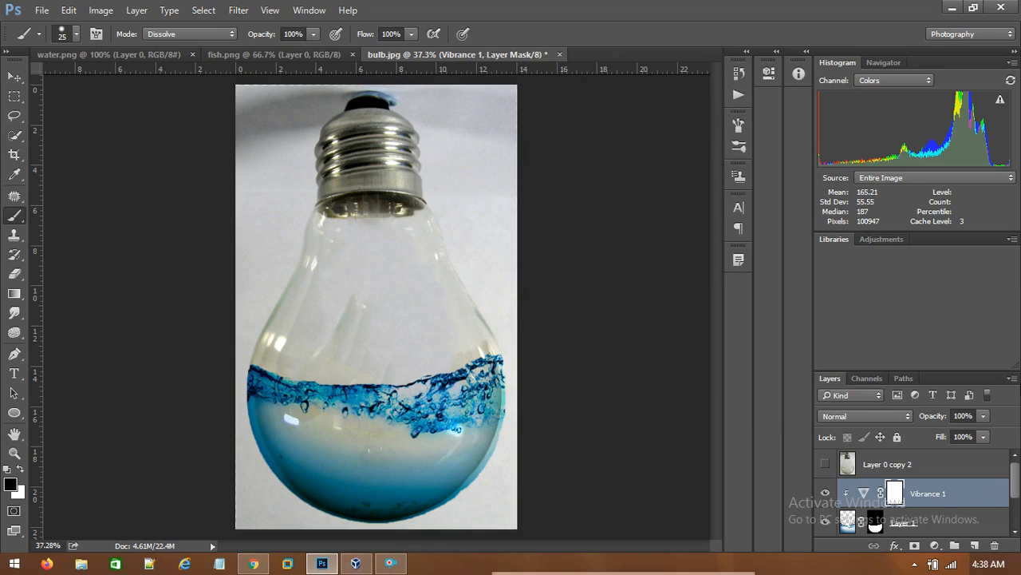
pyautogui.moveTo(1018, 488); pyautogui.dragTo(1017, 496)
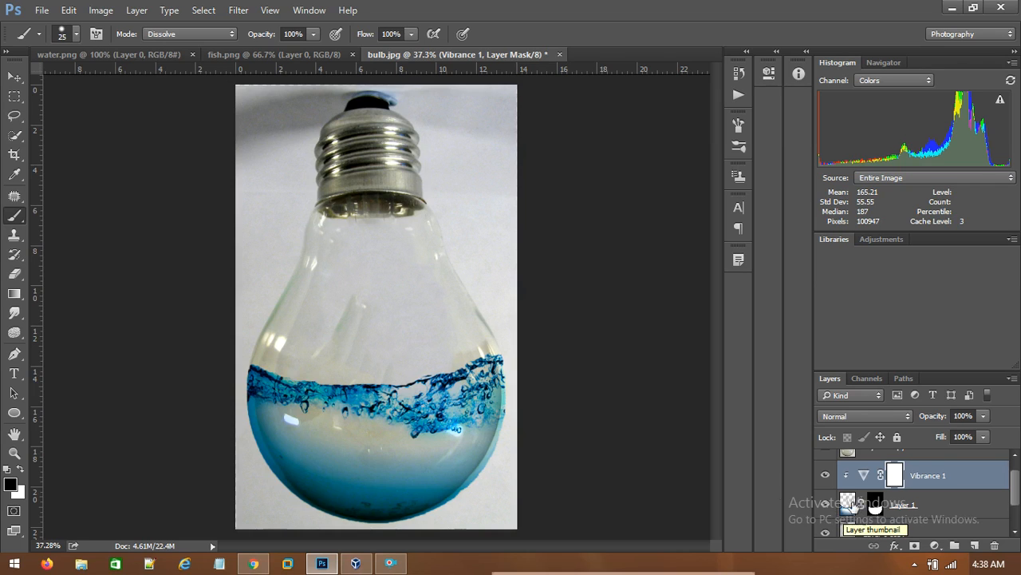
# Copy the four-fish layer from fish.png into bulb.jpg with the Move tool, placing it over the lower half of the bulb.
pyautogui.click(230, 55)
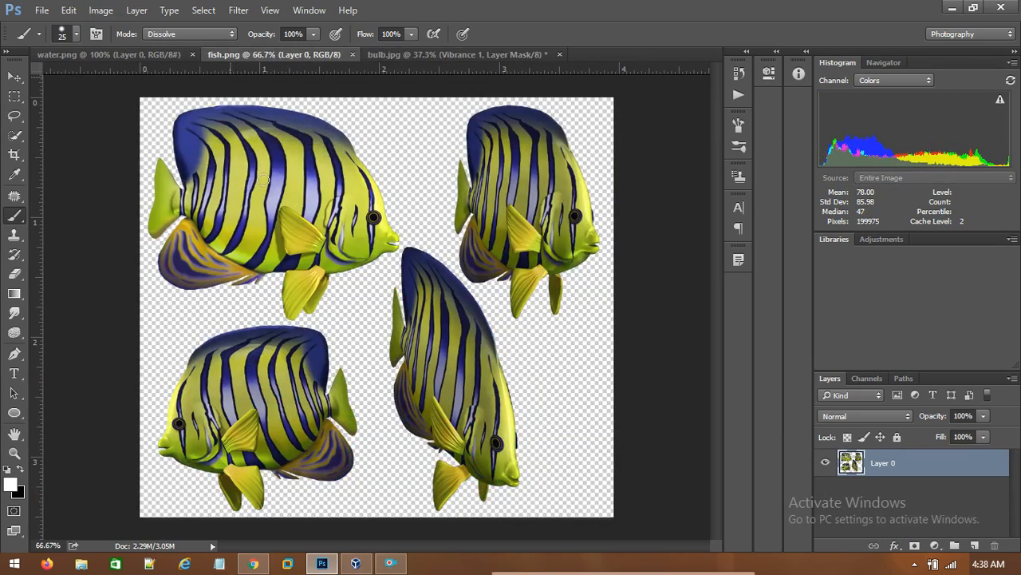
pyautogui.click(14, 78)
pyautogui.moveTo(191, 108)
pyautogui.mouseDown()
pyautogui.moveTo(279, 156)
pyautogui.moveTo(311, 148)
pyautogui.moveTo(417, 39)
pyautogui.moveTo(169, 49)
pyautogui.moveTo(395, 53)
pyautogui.moveTo(399, 319)
pyautogui.moveTo(350, 334)
pyautogui.mouseUp()
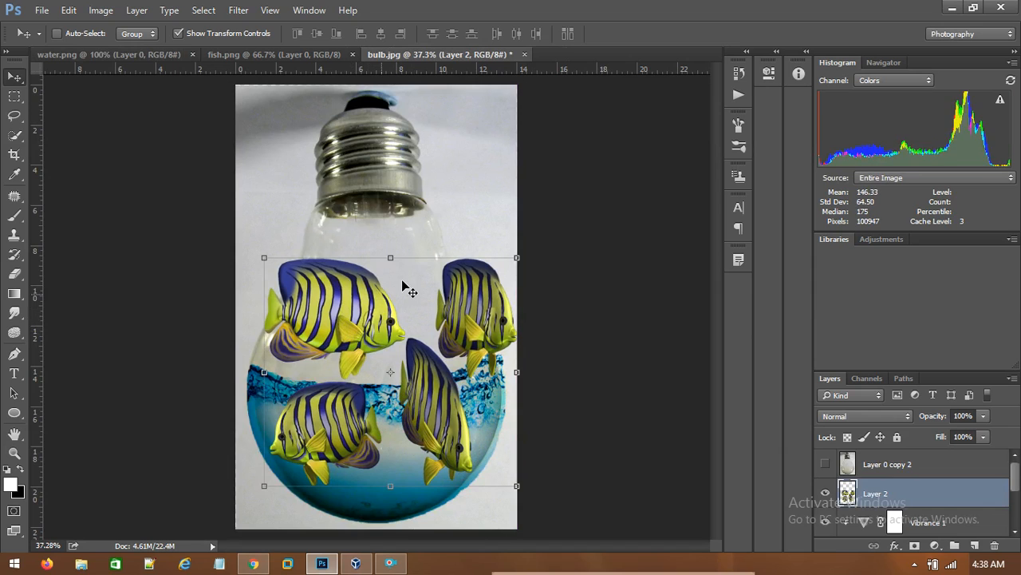
# Scale the fish layer to about 95% width and 67% height so the fish fit the bulb's width.
pyautogui.moveTo(389, 255); pyautogui.dragTo(391, 278)
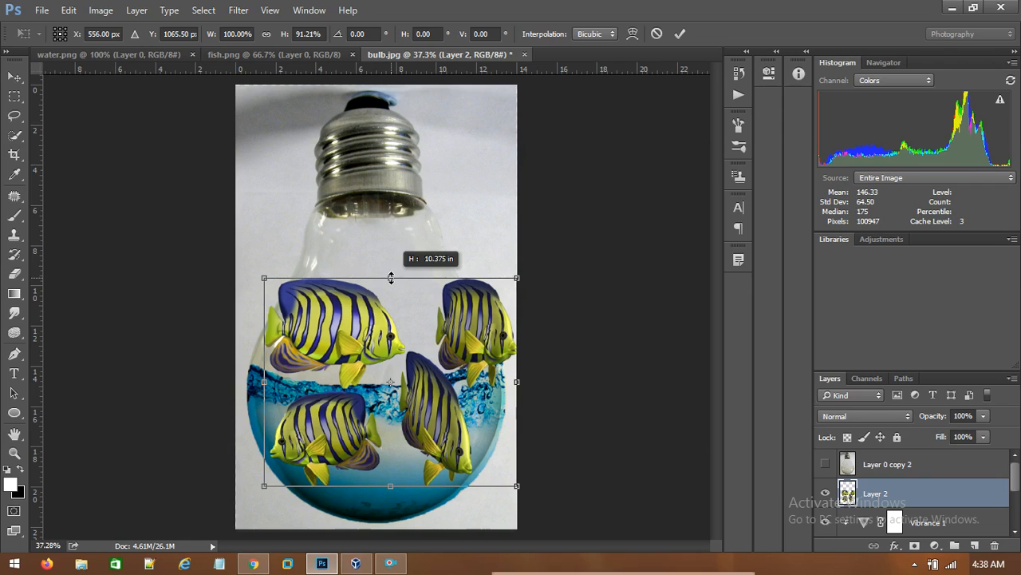
pyautogui.moveTo(517, 382); pyautogui.dragTo(505, 381)
pyautogui.moveTo(385, 487); pyautogui.dragTo(396, 437)
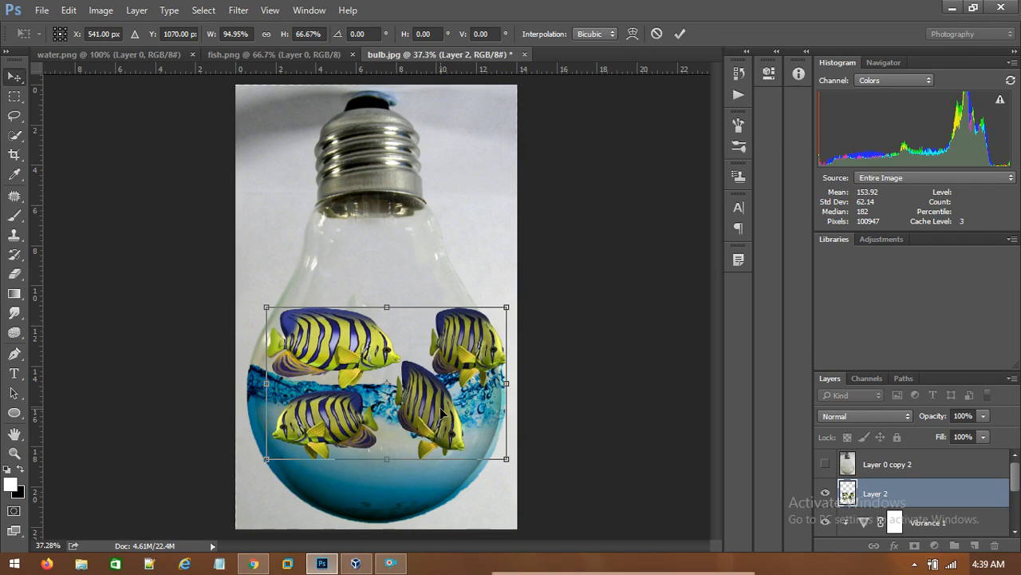
pyautogui.press('Return')
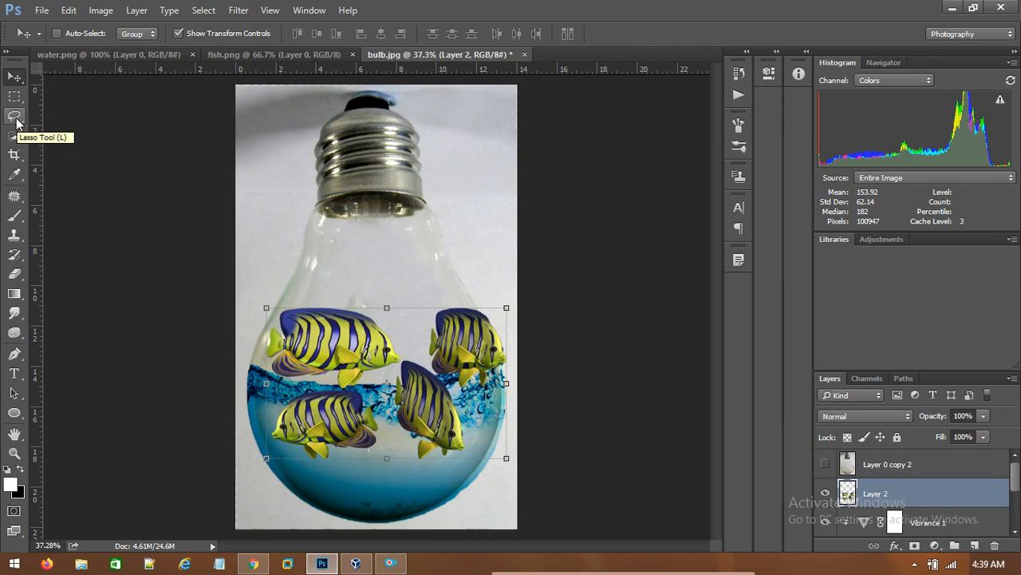
# Lasso the two lower fish and copy them to a new layer.
pyautogui.click(14, 117)
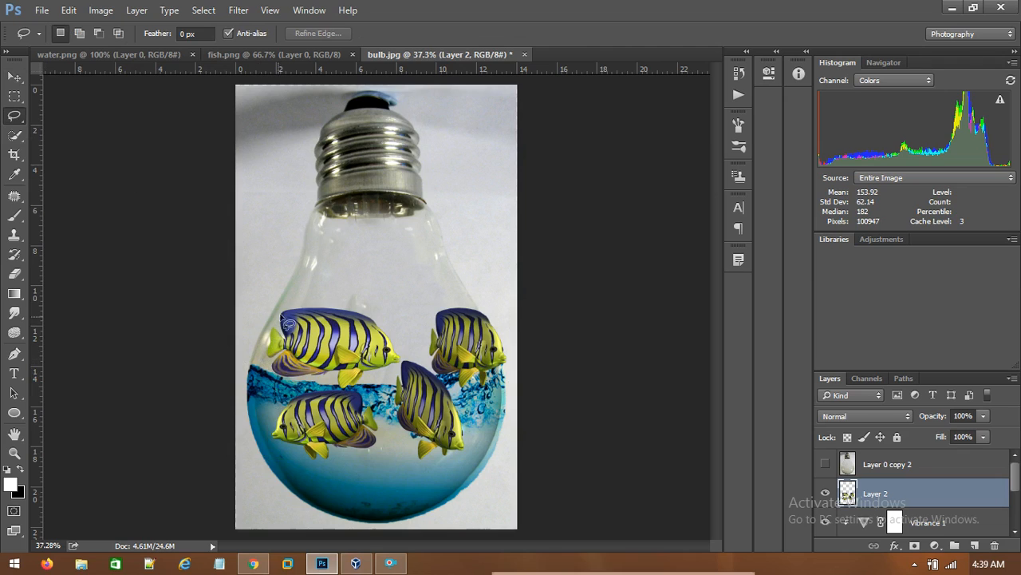
pyautogui.moveTo(261, 417)
pyautogui.mouseDown()
pyautogui.moveTo(268, 423)
pyautogui.moveTo(310, 392)
pyautogui.moveTo(383, 392)
pyautogui.moveTo(421, 364)
pyautogui.moveTo(450, 386)
pyautogui.moveTo(478, 459)
pyautogui.moveTo(447, 488)
pyautogui.moveTo(323, 498)
pyautogui.moveTo(267, 461)
pyautogui.moveTo(258, 426)
pyautogui.moveTo(308, 391)
pyautogui.mouseUp()
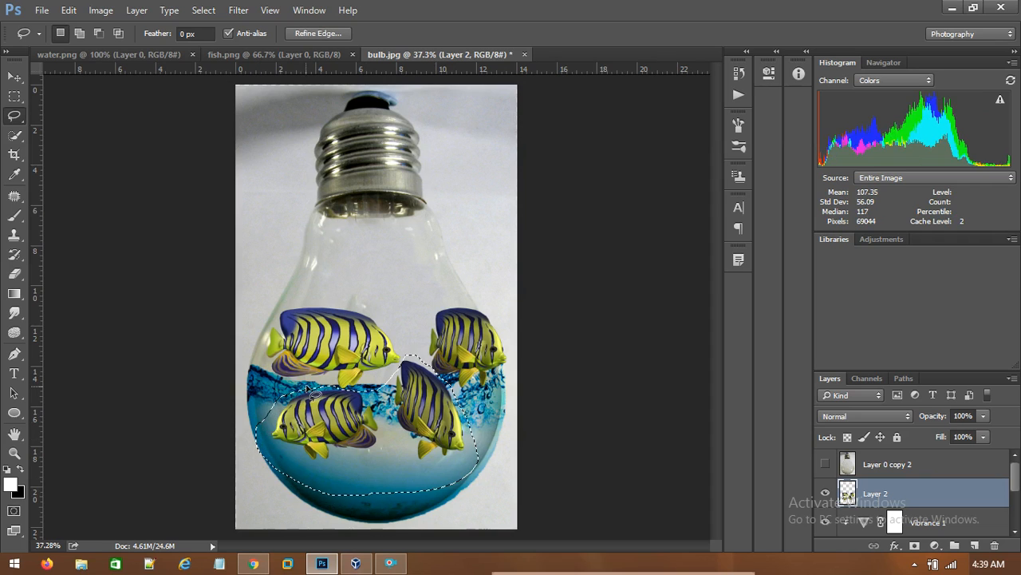
pyautogui.rightClick(383, 426)
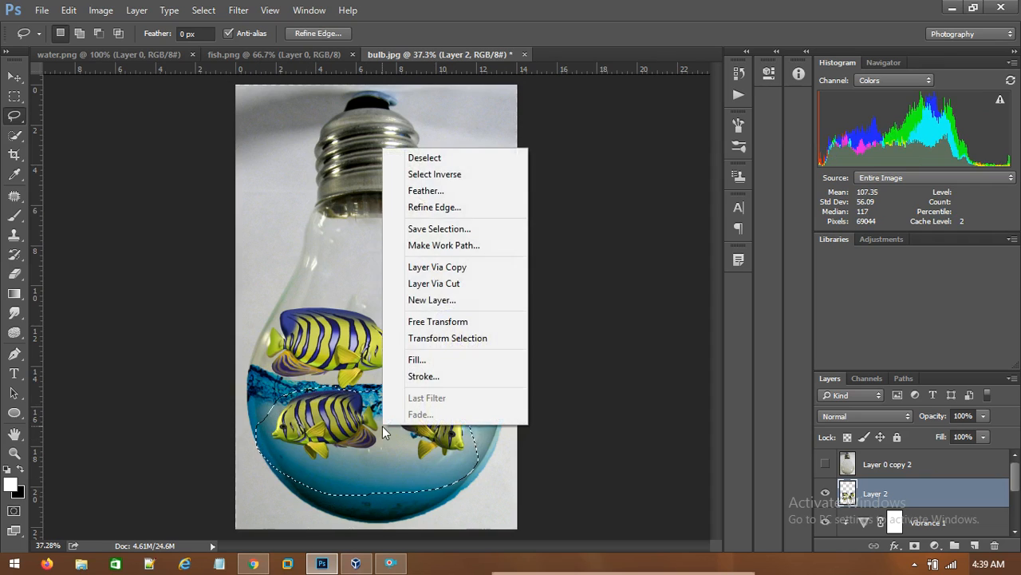
pyautogui.click(441, 272)
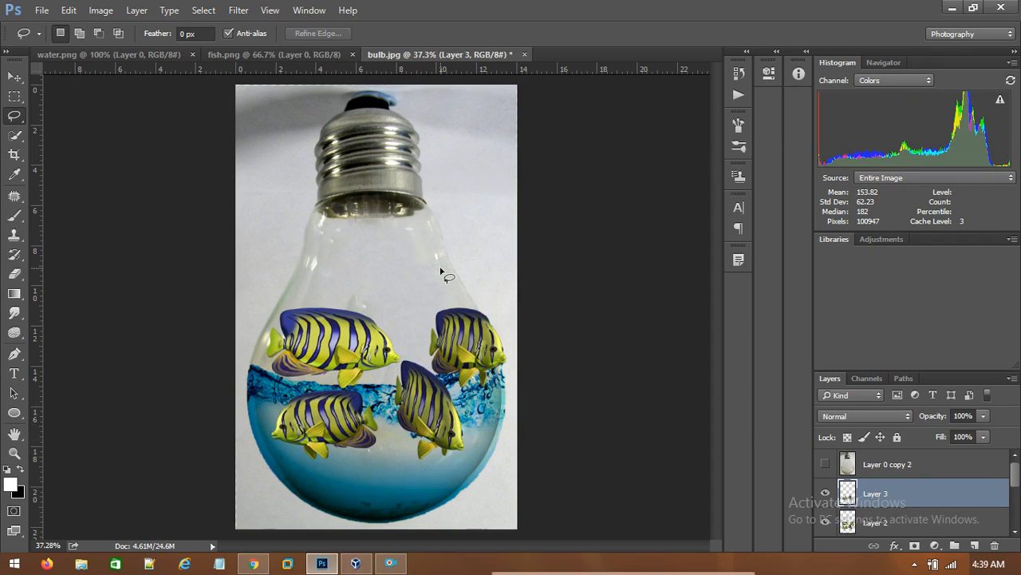
pyautogui.scroll(-2, 918, 511)
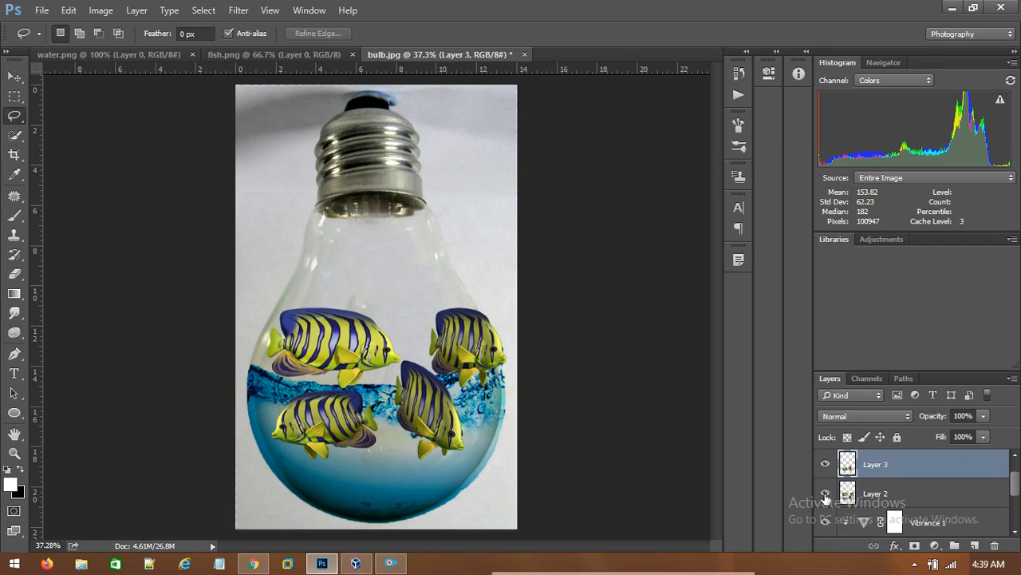
# Hide the original four-fish layer and set the blend mode of the two-fish layer to Multiply.
pyautogui.click(826, 494)
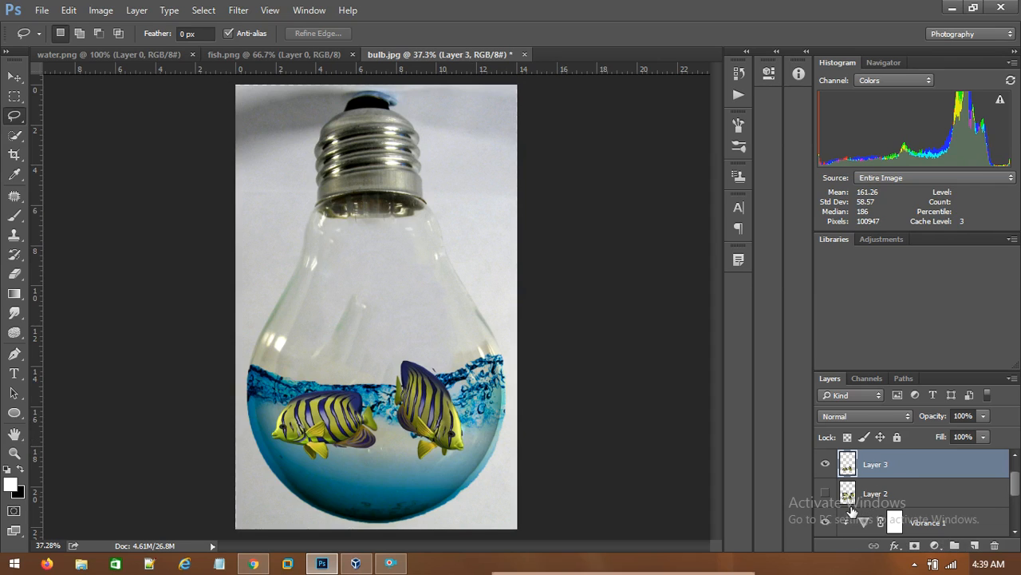
pyautogui.click(873, 416)
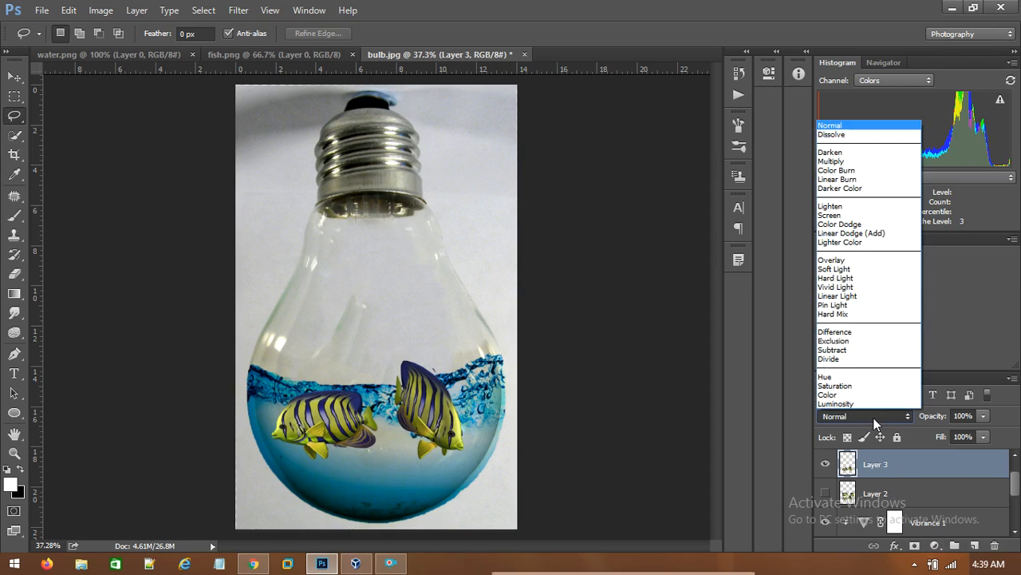
pyautogui.click(834, 162)
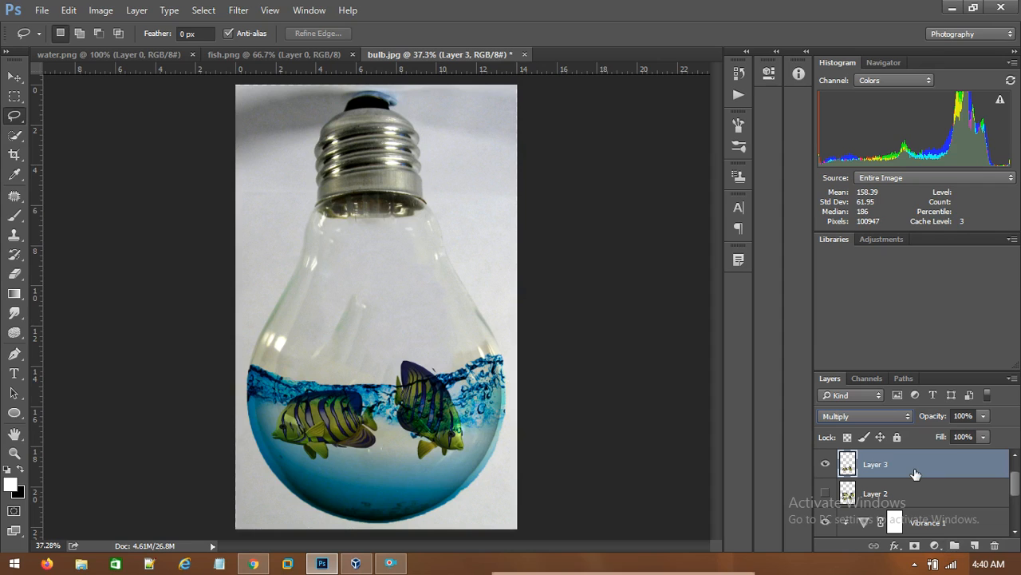
# Clip a Hue/Saturation adjustment to the two-fish layer with Hue +13 and Saturation +6, and raise its Lightness.
pyautogui.click(935, 545)
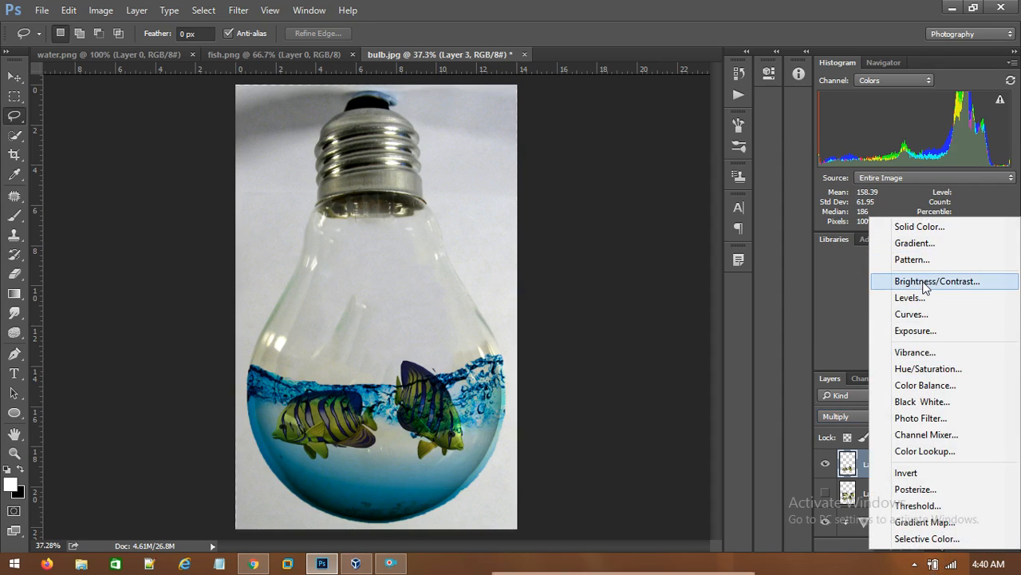
pyautogui.click(928, 370)
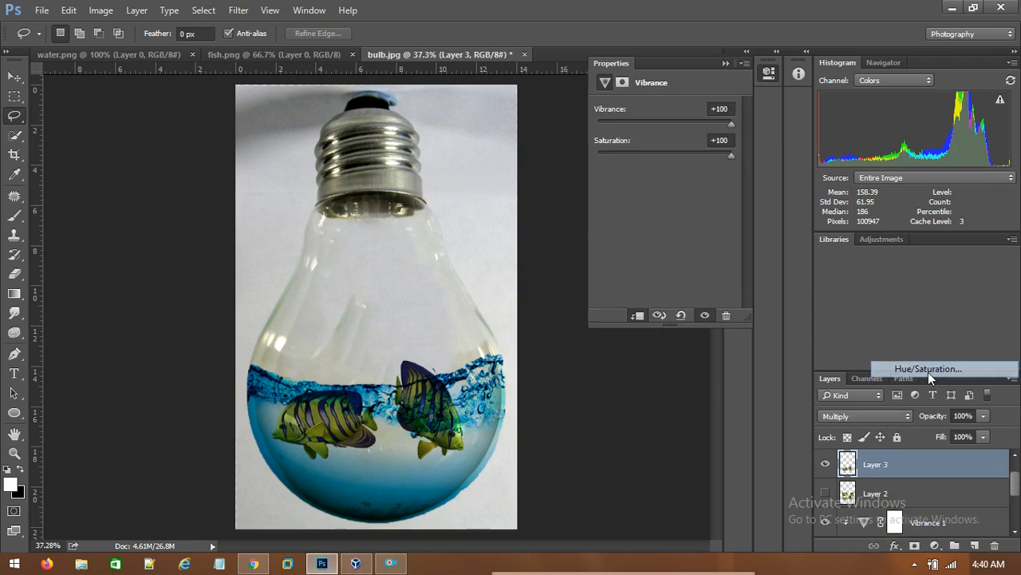
pyautogui.click(639, 317)
pyautogui.moveTo(666, 195); pyautogui.dragTo(646, 207)
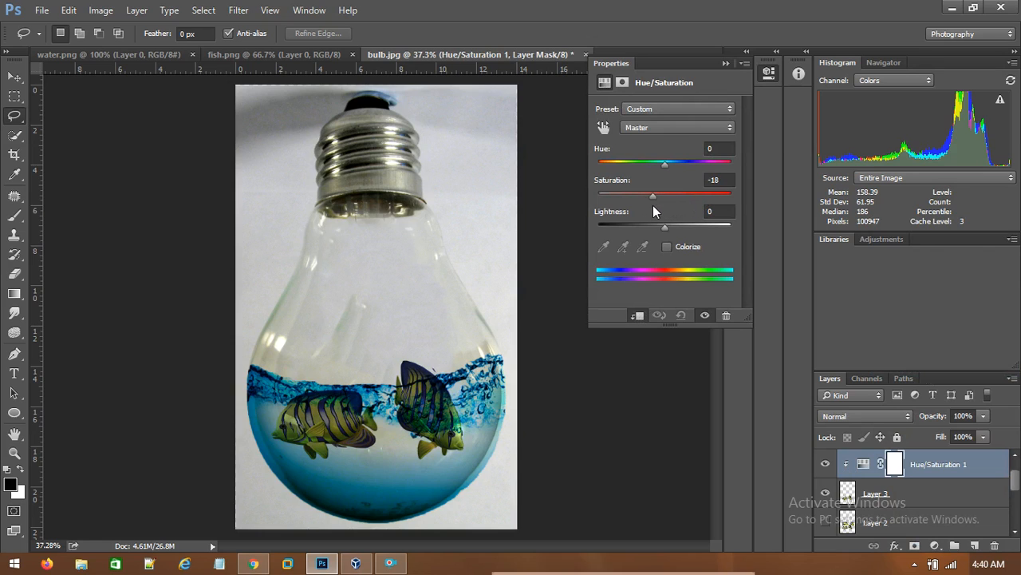
pyautogui.moveTo(662, 227); pyautogui.dragTo(684, 228)
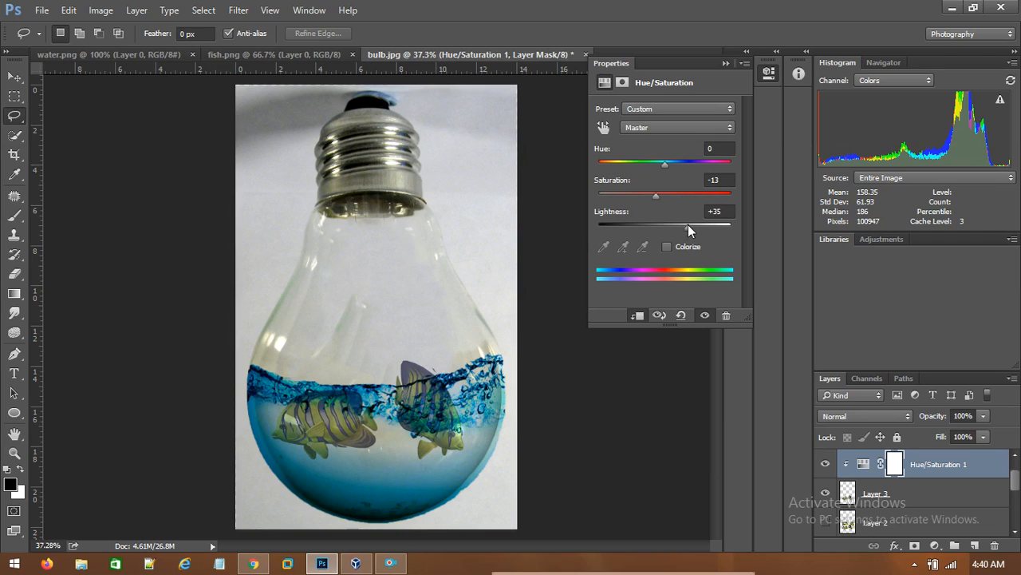
pyautogui.moveTo(688, 228); pyautogui.dragTo(675, 231)
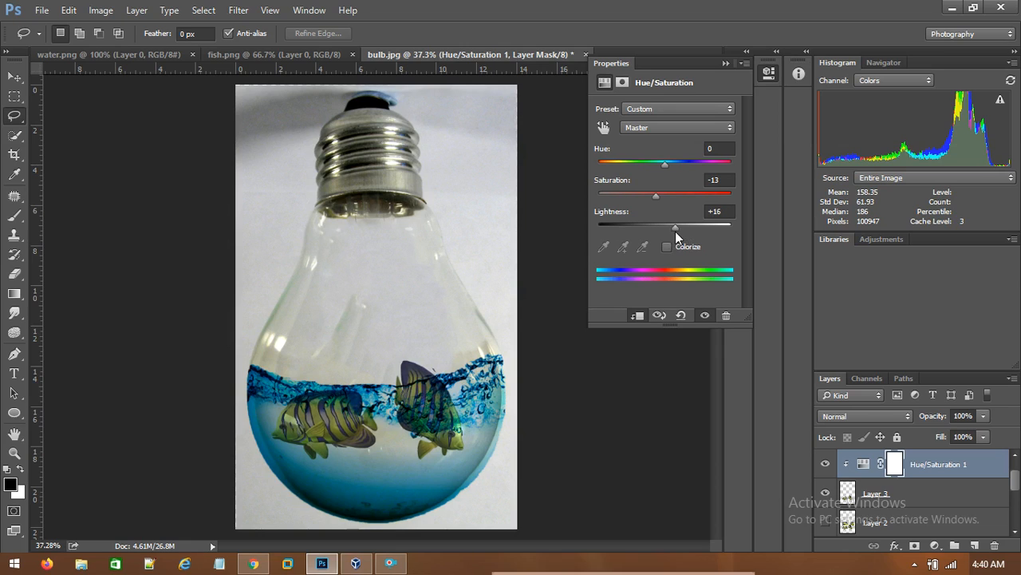
pyautogui.moveTo(665, 164); pyautogui.dragTo(674, 164)
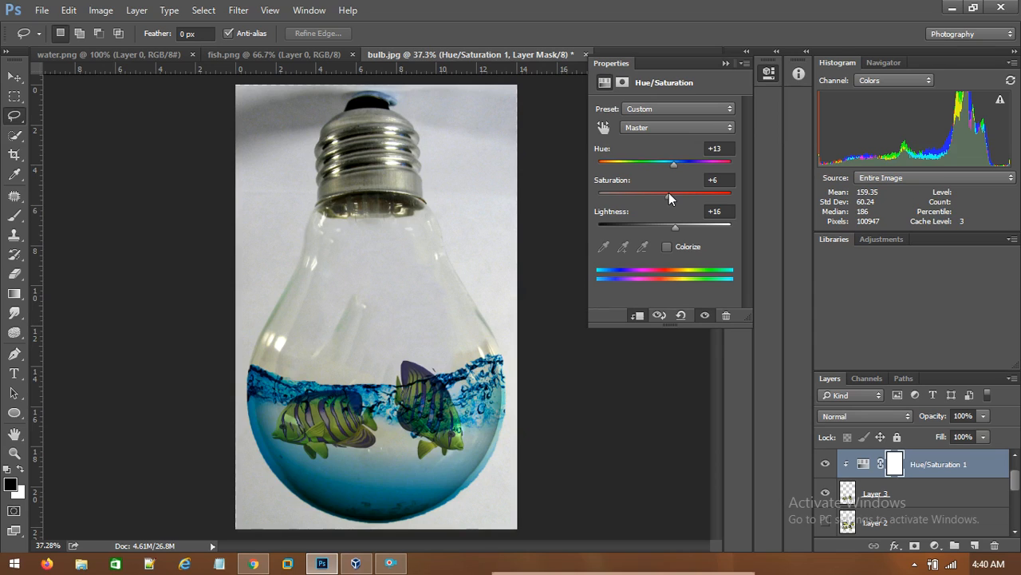
pyautogui.moveTo(676, 226)
pyautogui.mouseDown()
pyautogui.moveTo(685, 225)
pyautogui.moveTo(679, 230)
pyautogui.mouseUp()
pyautogui.click(724, 63)
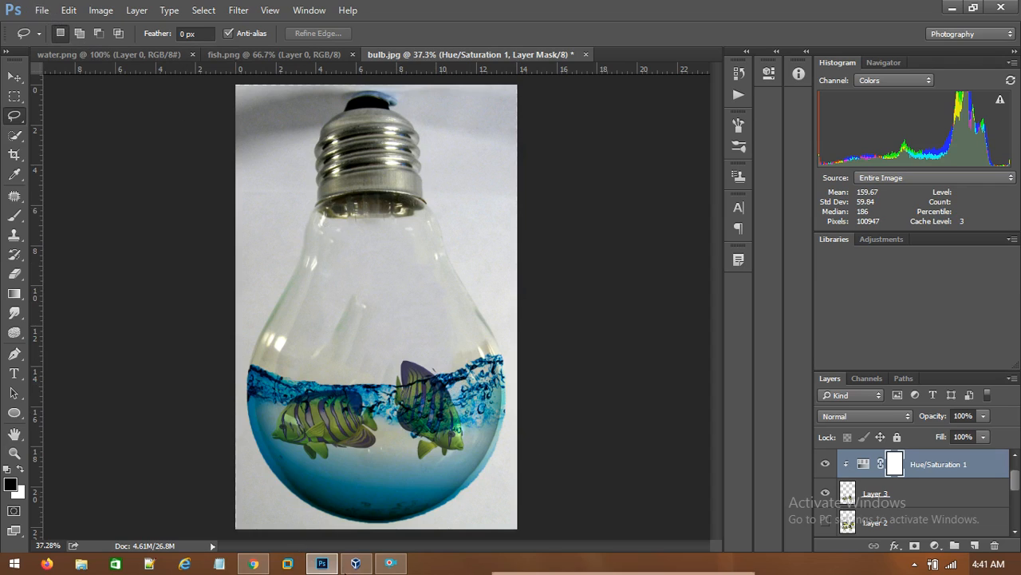
pyautogui.click(395, 564)
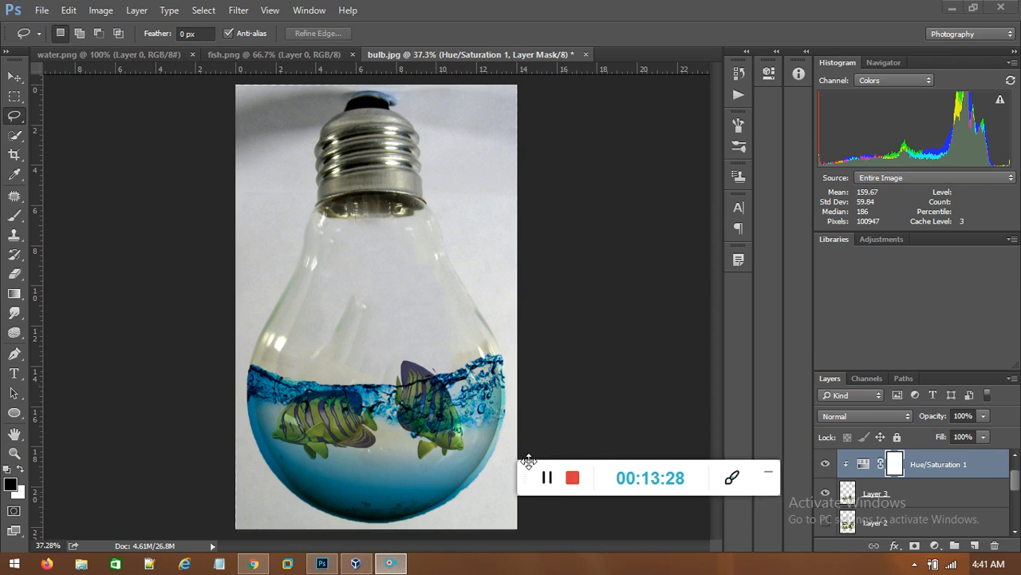